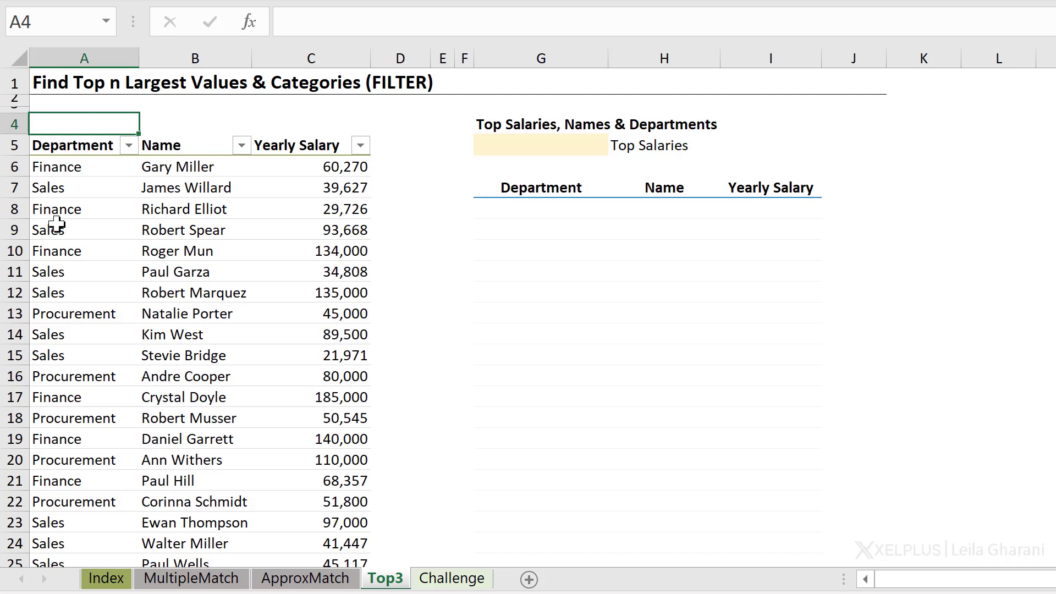
# Step: Enter 5 in the yellow cell G5 as the number of top salaries
pyautogui.click(515, 151)
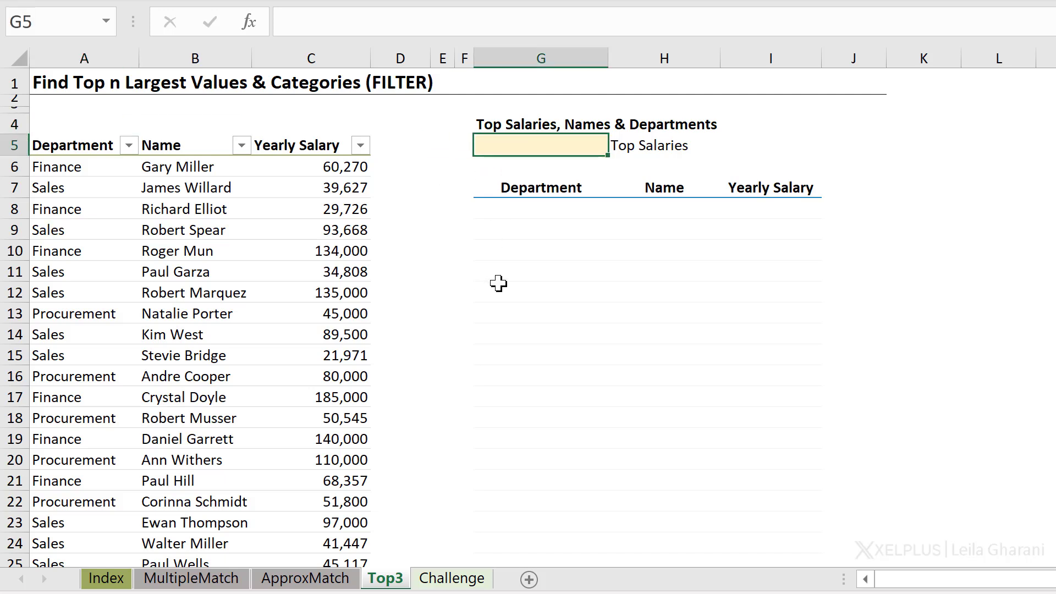
pyautogui.write('5')
pyautogui.press('Return')
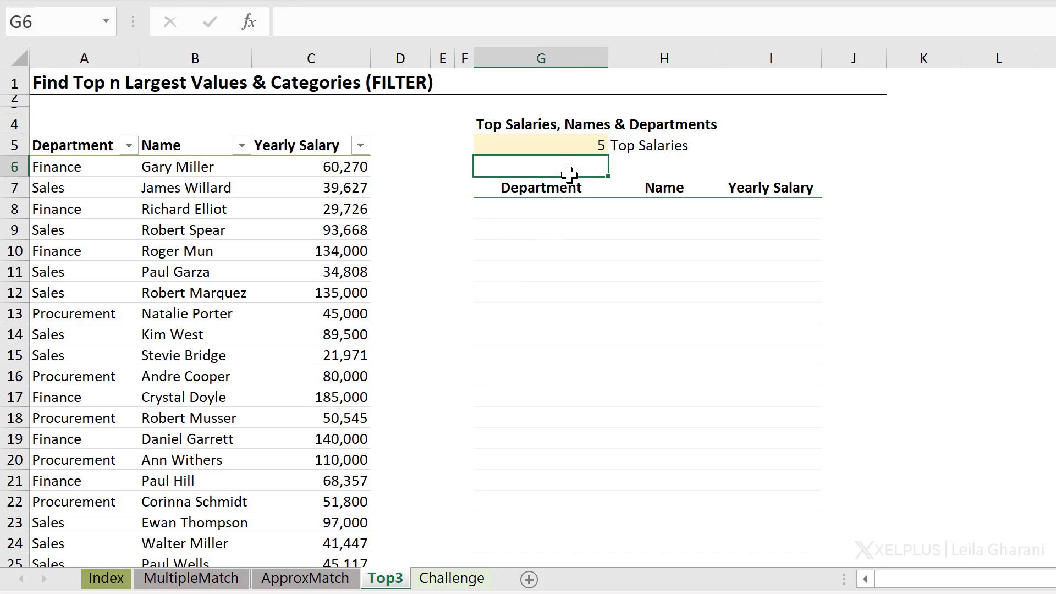
# Step: Look over the empty Department, Name and Yearly Salary result cells from row 8 down
pyautogui.click(545, 207)
pyautogui.click(776, 214)
pyautogui.moveTo(776, 214); pyautogui.dragTo(780, 307)
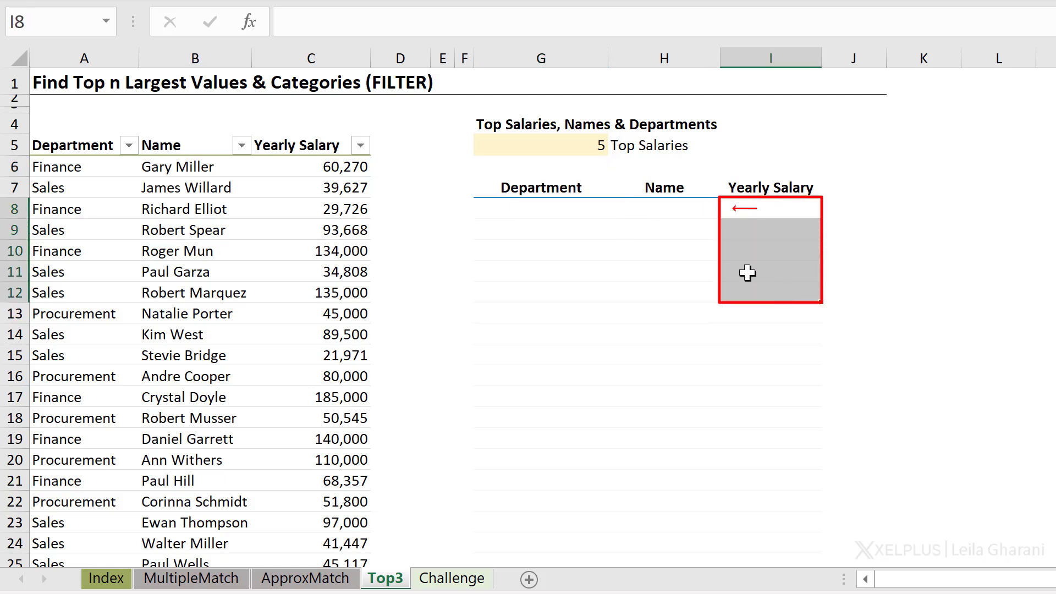
pyautogui.click(665, 207)
pyautogui.click(540, 206)
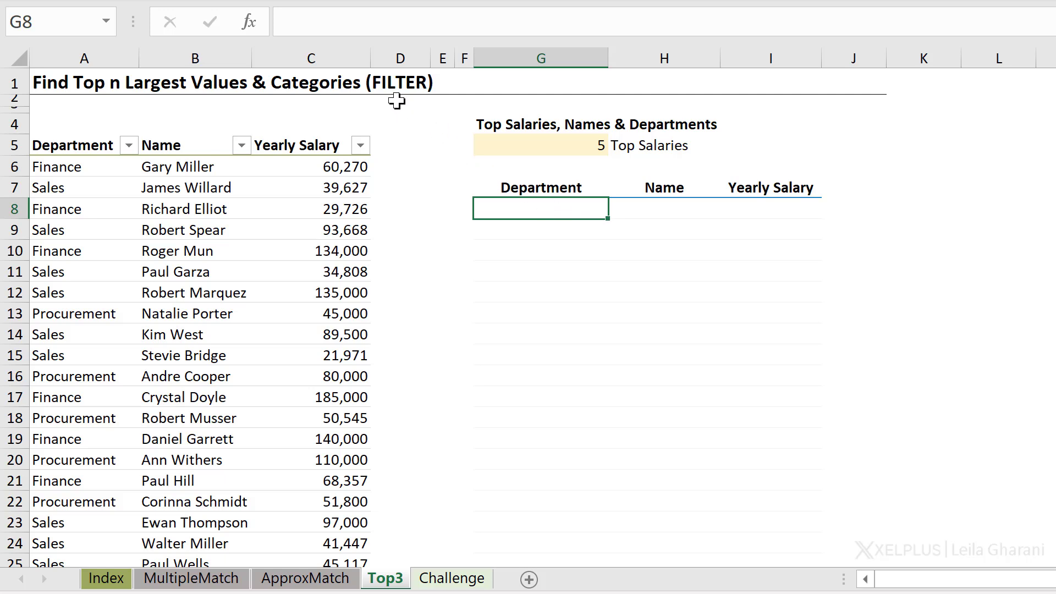
pyautogui.click(331, 257)
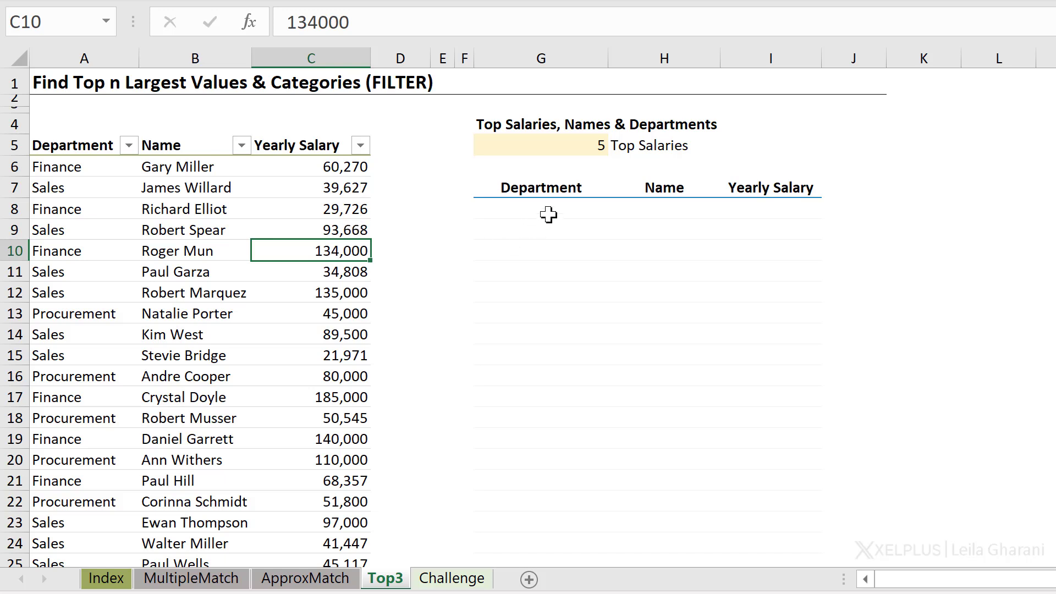
pyautogui.click(789, 207)
pyautogui.moveTo(790, 207); pyautogui.dragTo(789, 274)
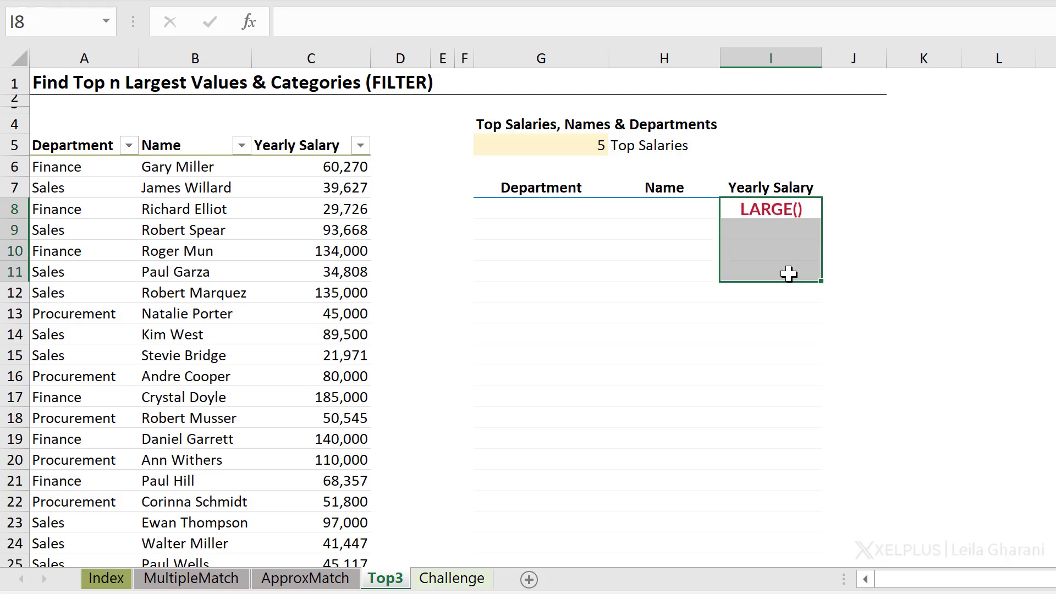
pyautogui.click(671, 209)
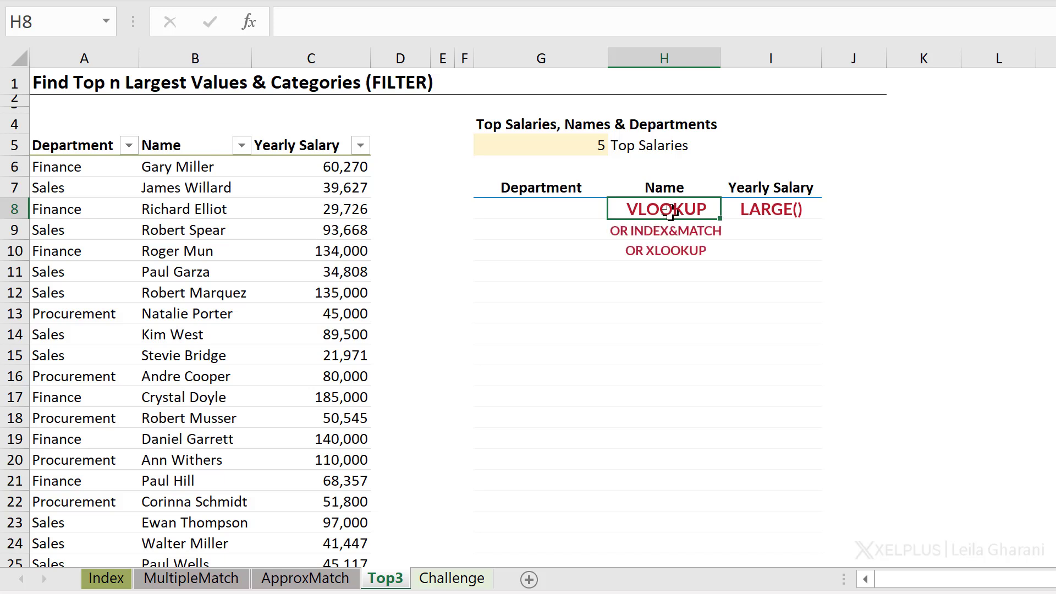
pyautogui.click(772, 210)
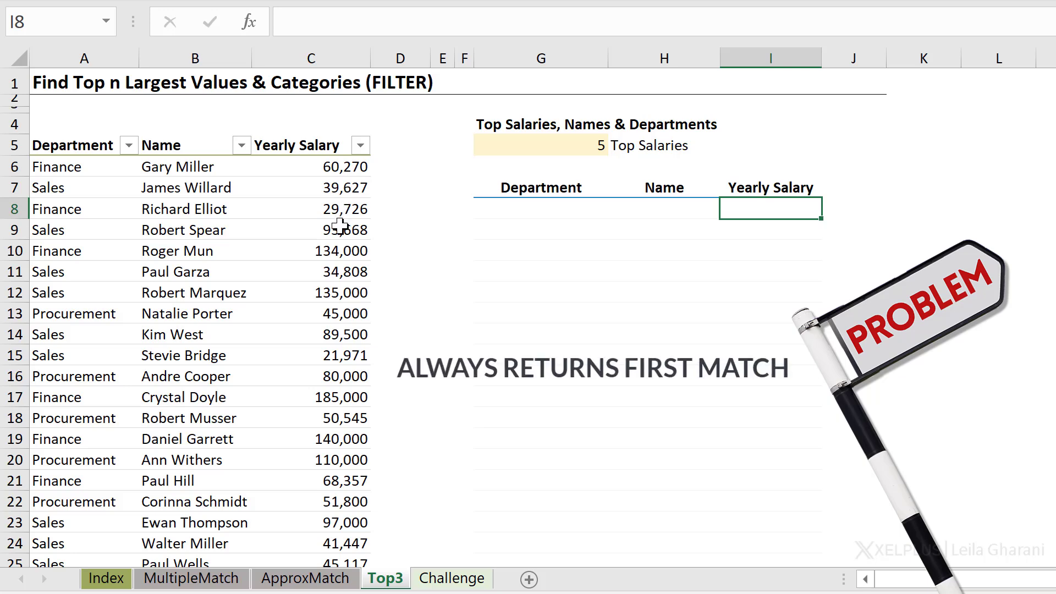
pyautogui.click(197, 227)
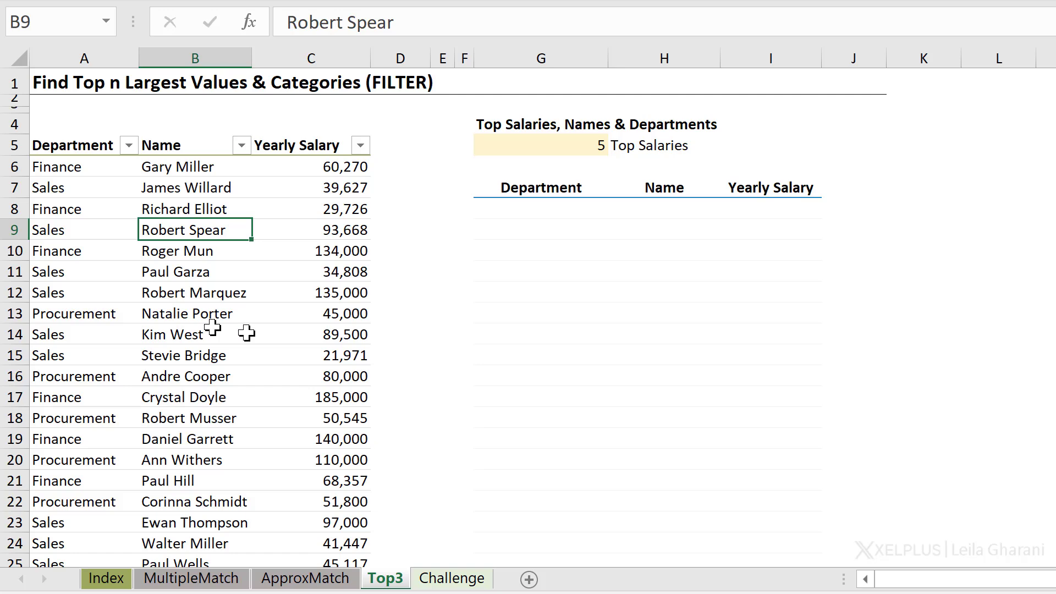
# Step: Confirm on Table Design that the table is named TableSalary, then start =filter( in G8
pyautogui.click(533, 218)
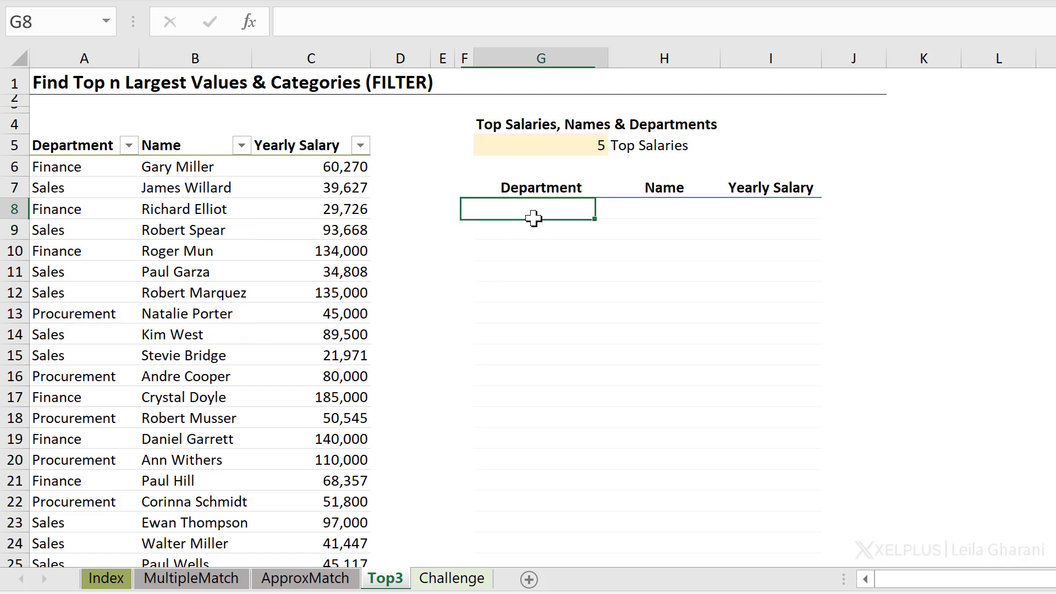
pyautogui.scroll(-5, 533, 218)
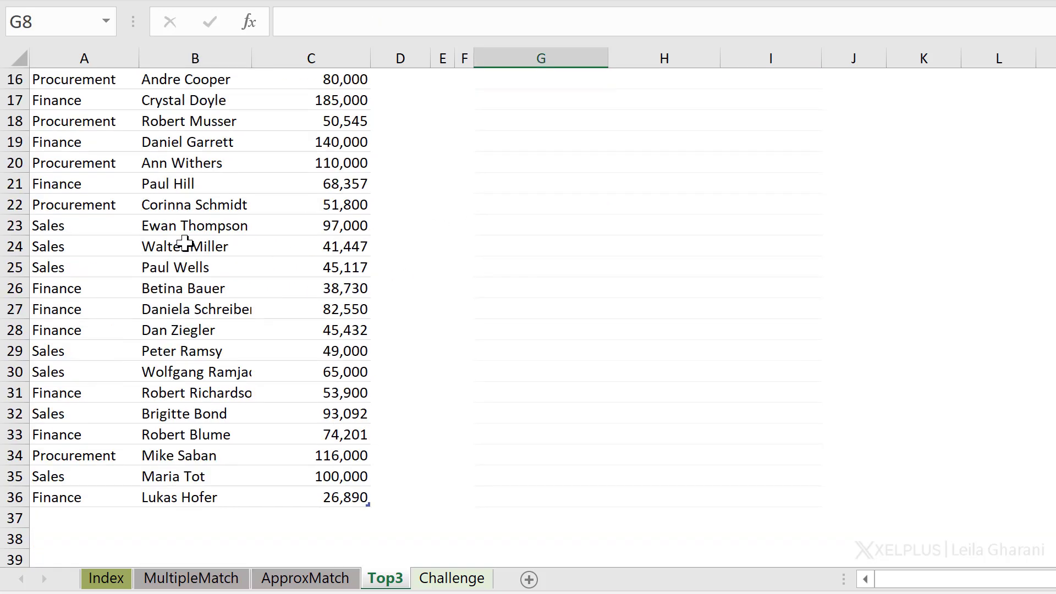
pyautogui.click(193, 241)
pyautogui.scroll(5, 193, 241)
pyautogui.click(216, 247)
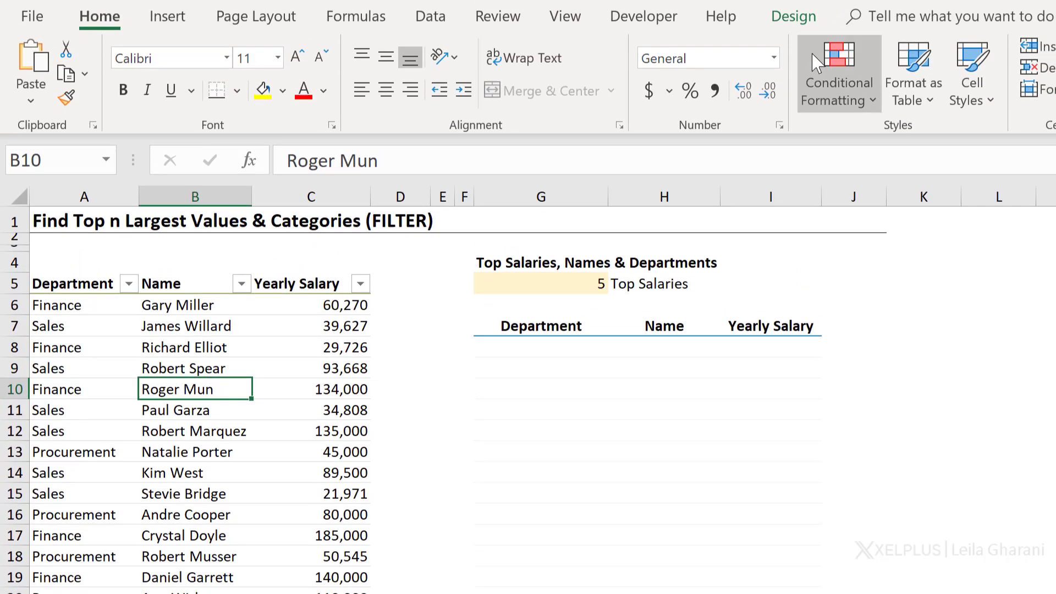
pyautogui.click(787, 19)
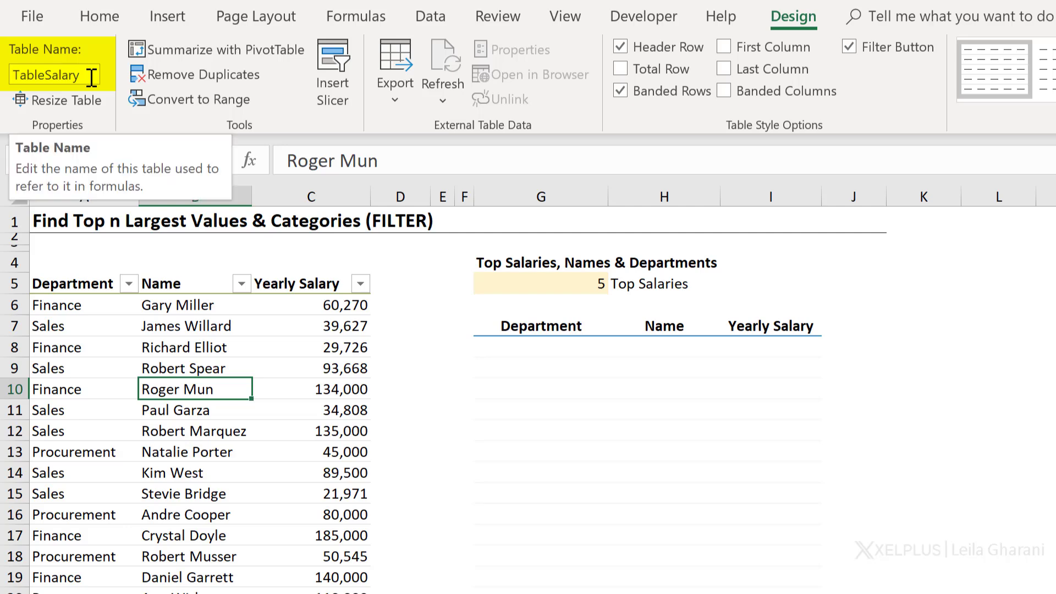
pyautogui.click(96, 19)
pyautogui.click(542, 347)
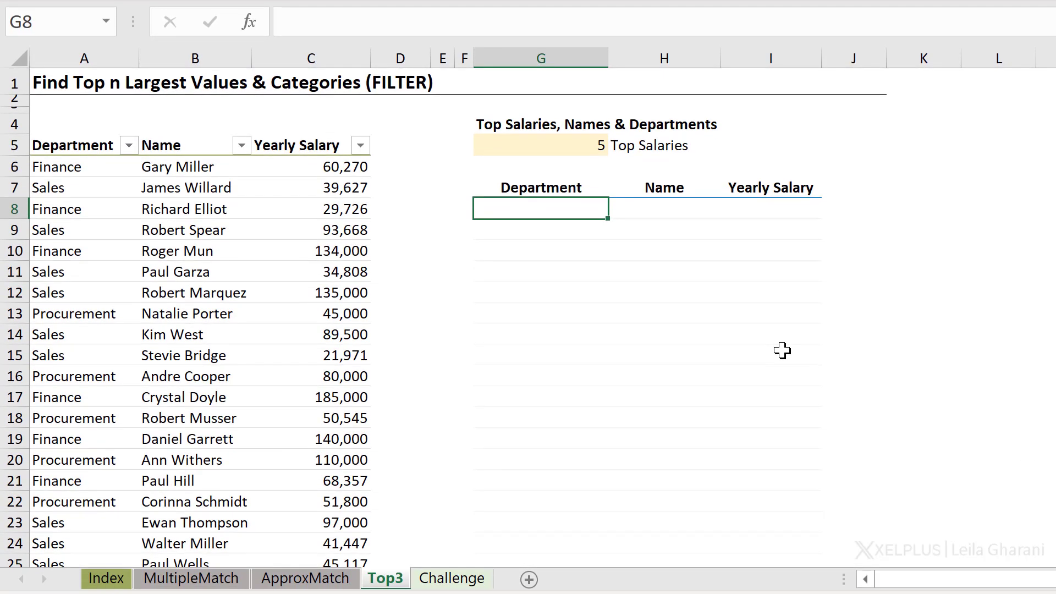
pyautogui.write('=filter(')
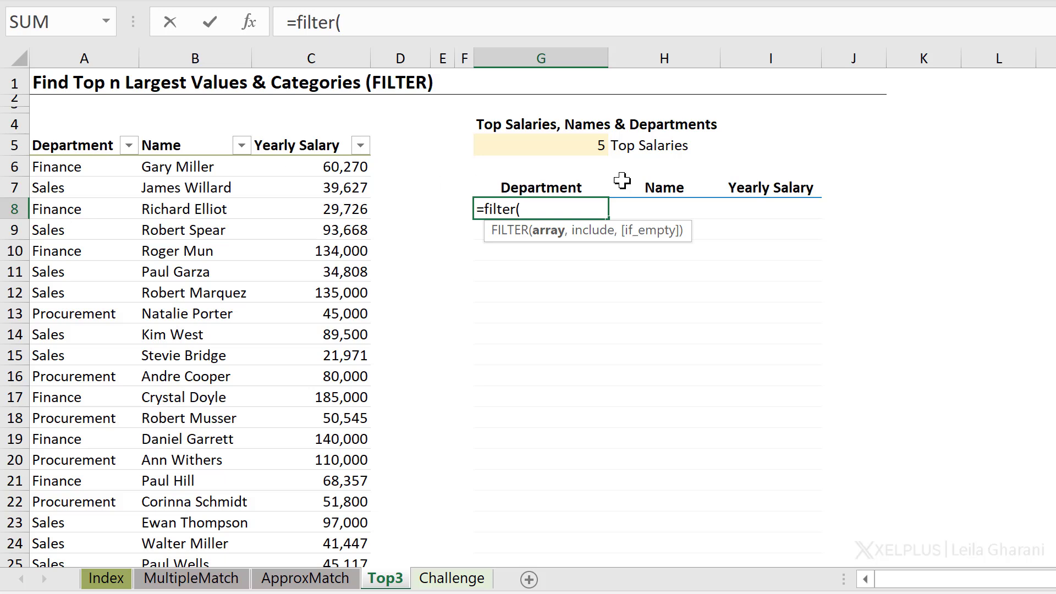
# Step: Enter =FILTER(TableSalary,TableSalary[Yearly Salary]=LARGE(TableSalary[Yearly Salary],G5)) in G8, returning Procurement 116,000
pyautogui.click(34, 128)
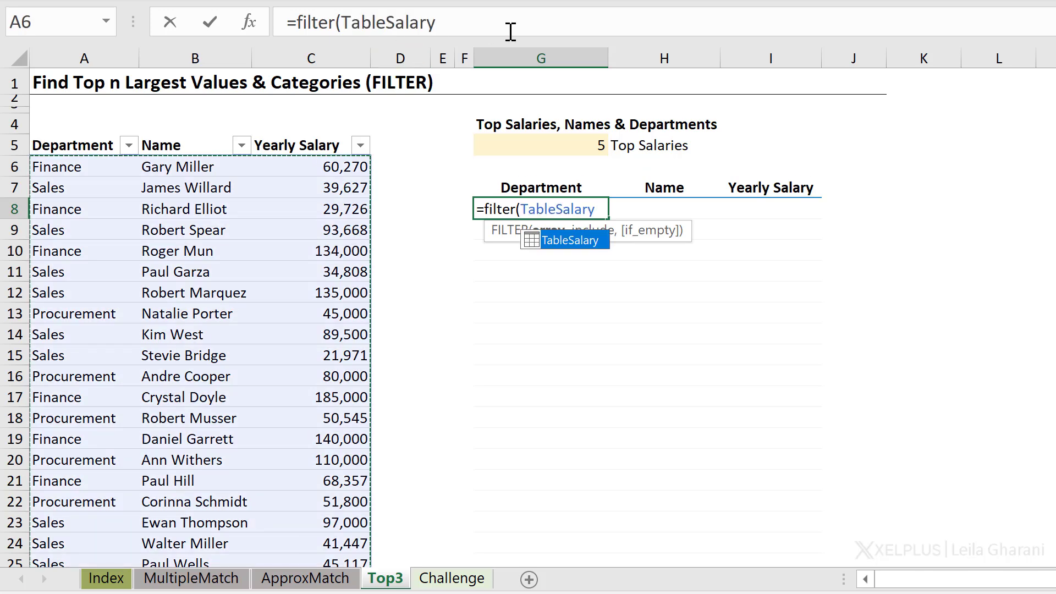
pyautogui.write(',')
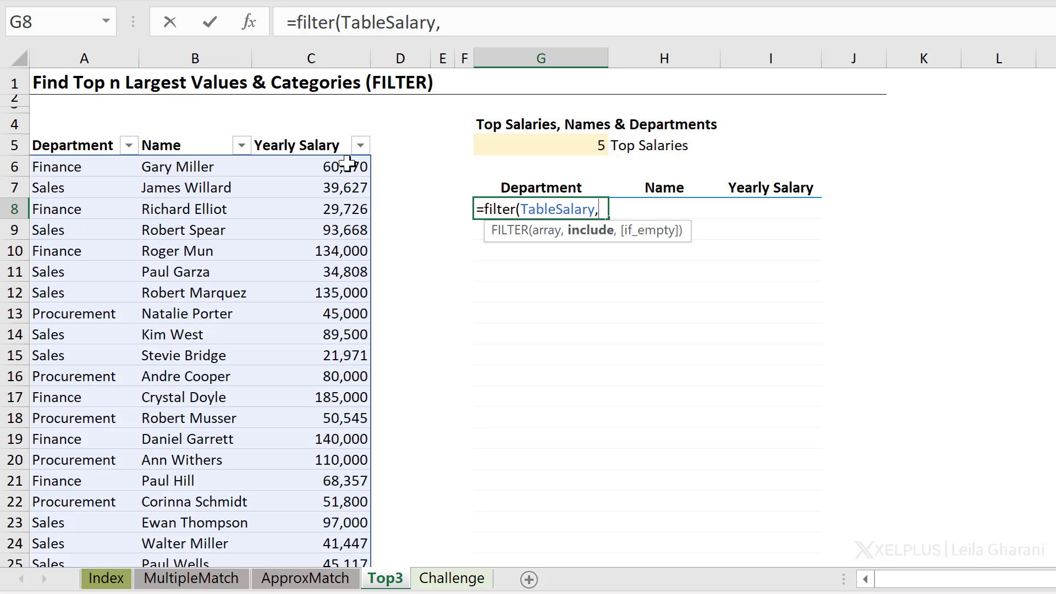
pyautogui.click(315, 130)
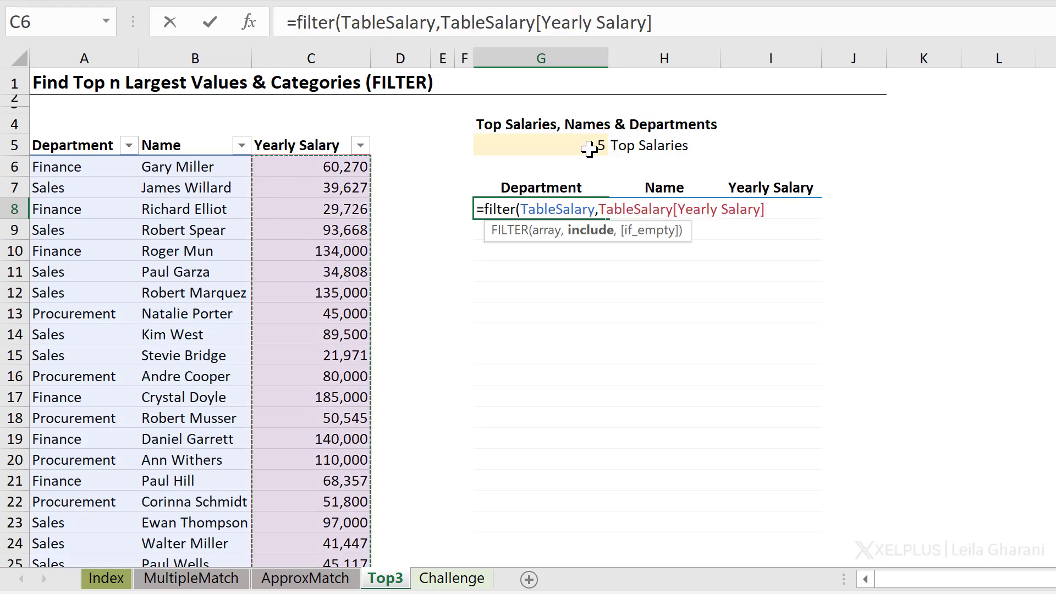
pyautogui.click(653, 22)
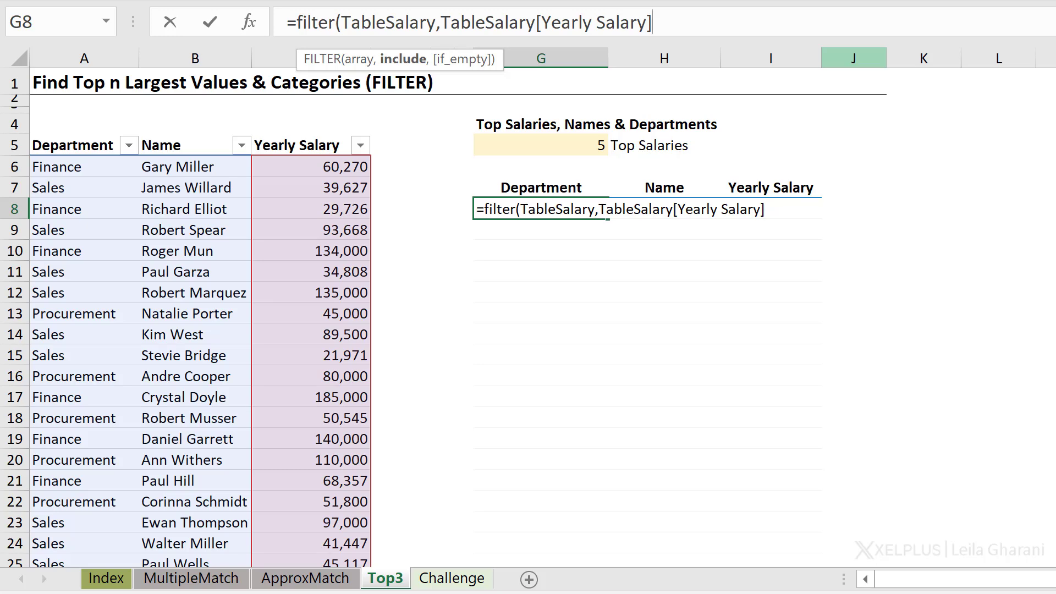
pyautogui.write('=large')
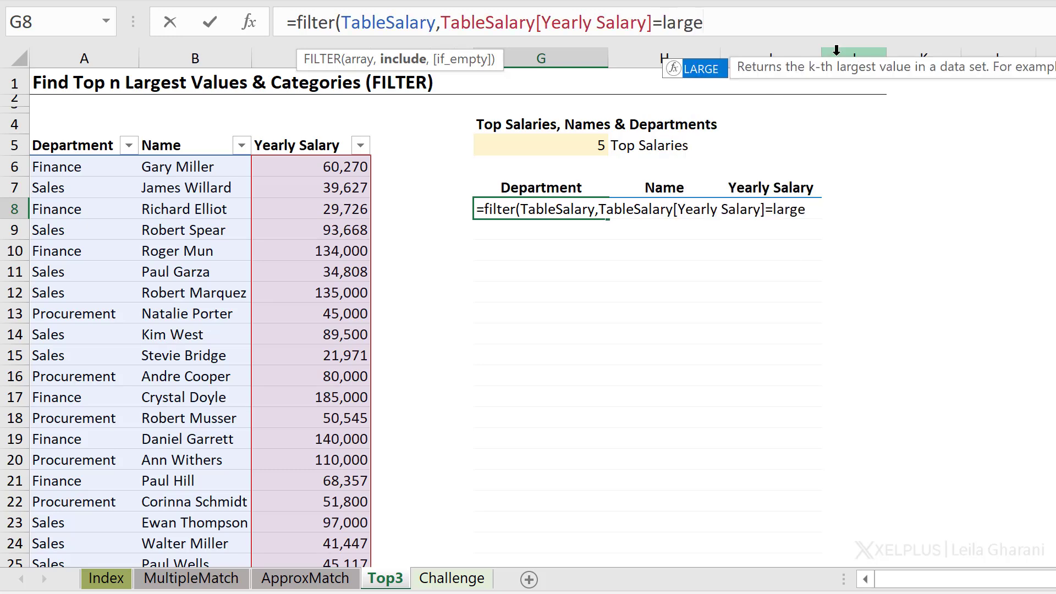
pyautogui.write('(')
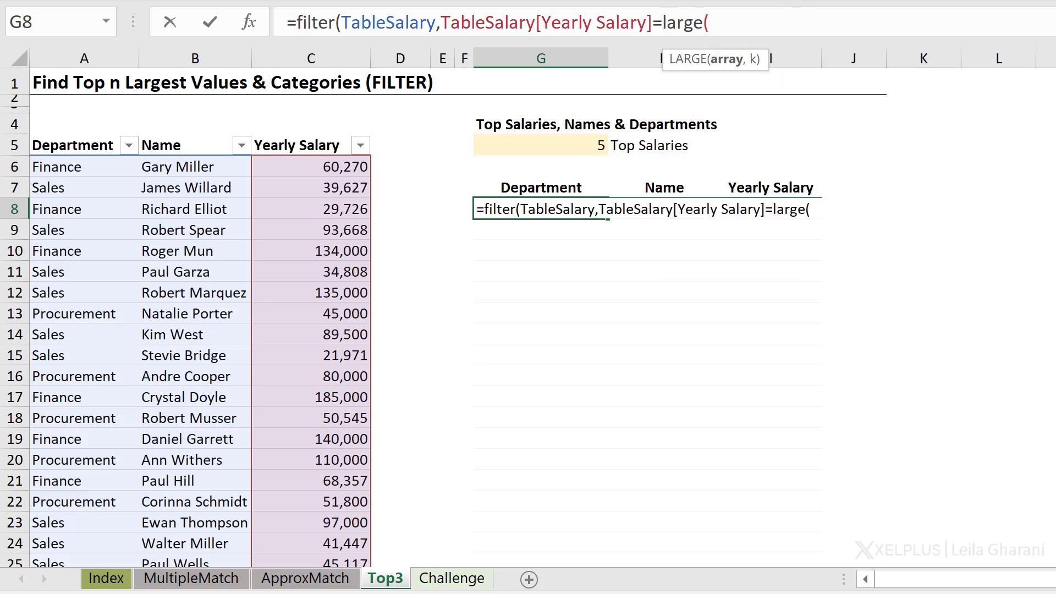
pyautogui.click(322, 131)
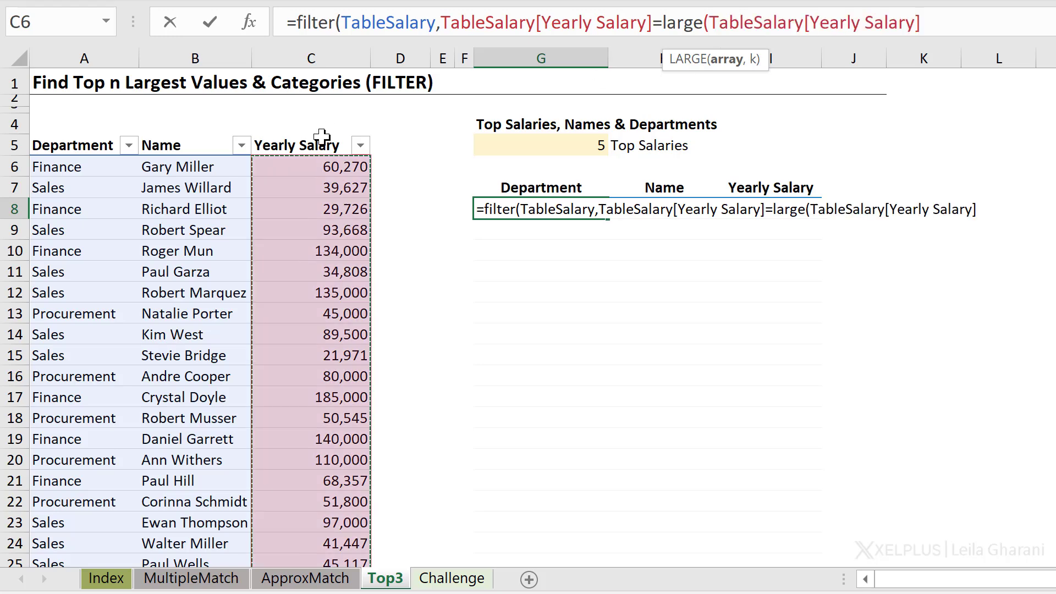
pyautogui.write(',')
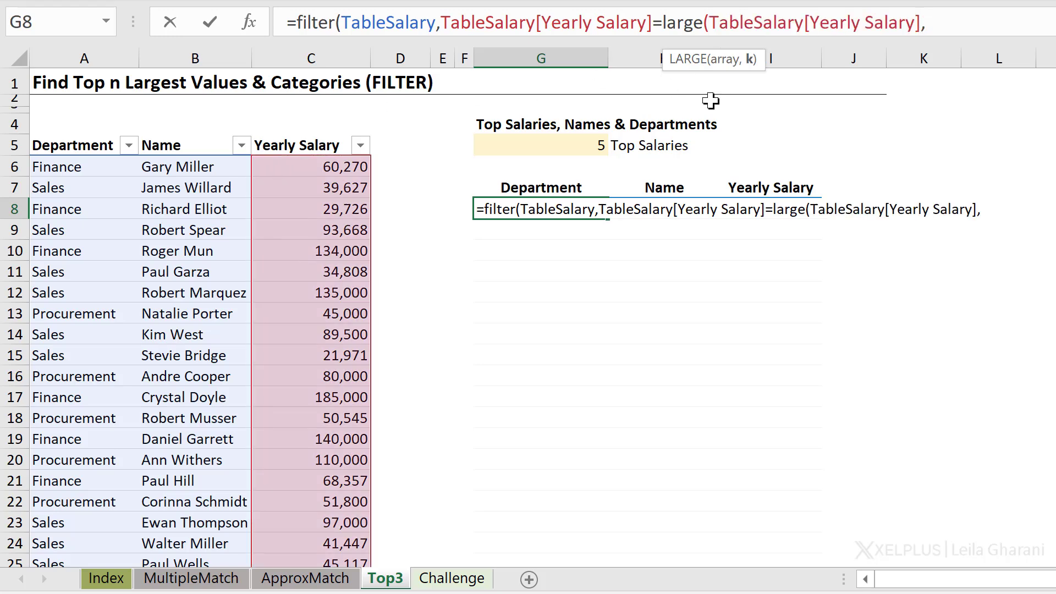
pyautogui.click(545, 146)
pyautogui.write(')')
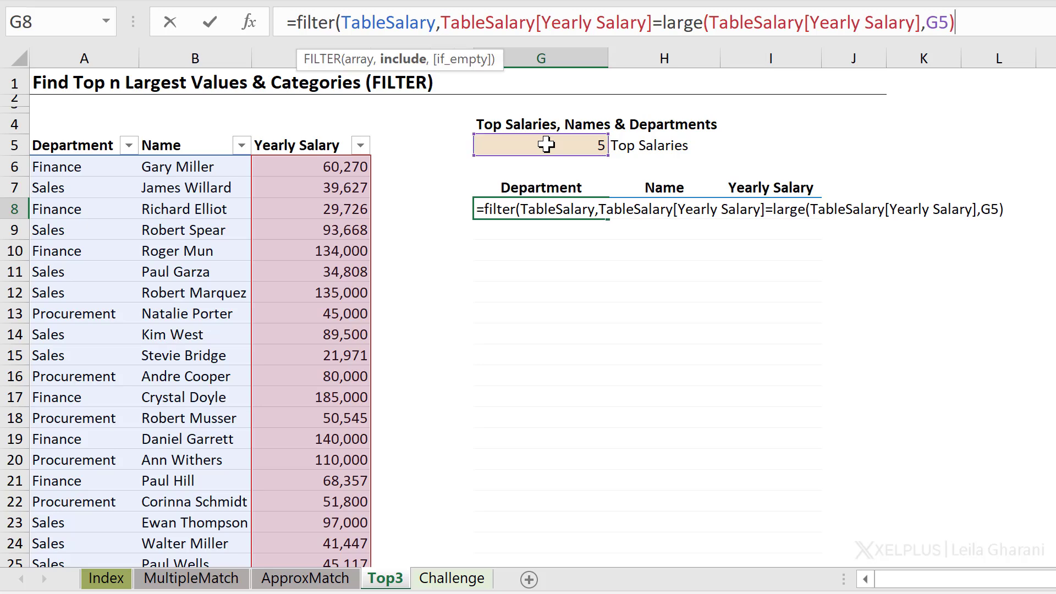
pyautogui.hotkey('ctrl', 'Return')
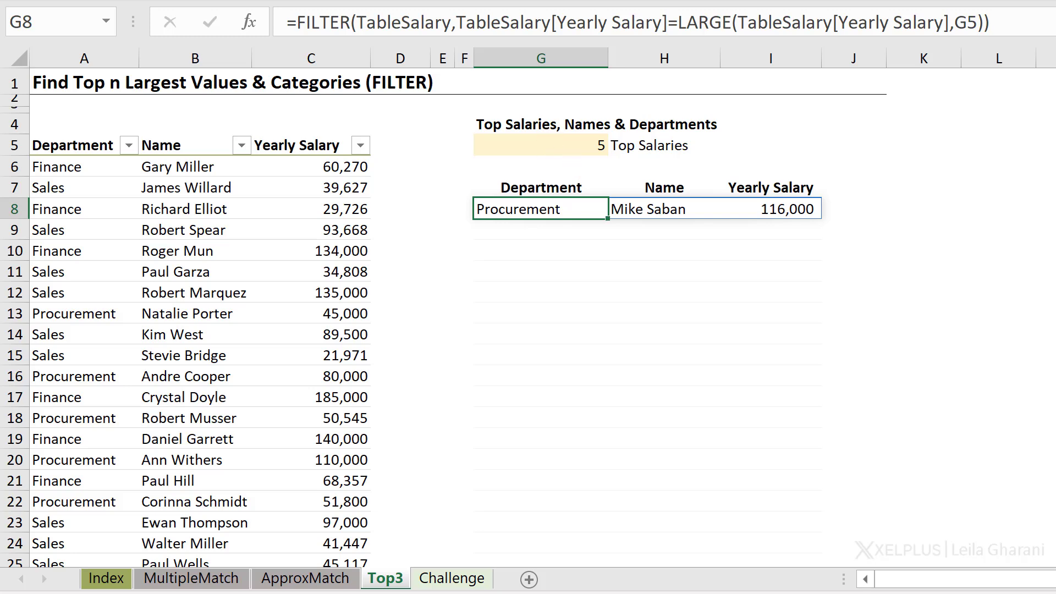
pyautogui.click(678, 21)
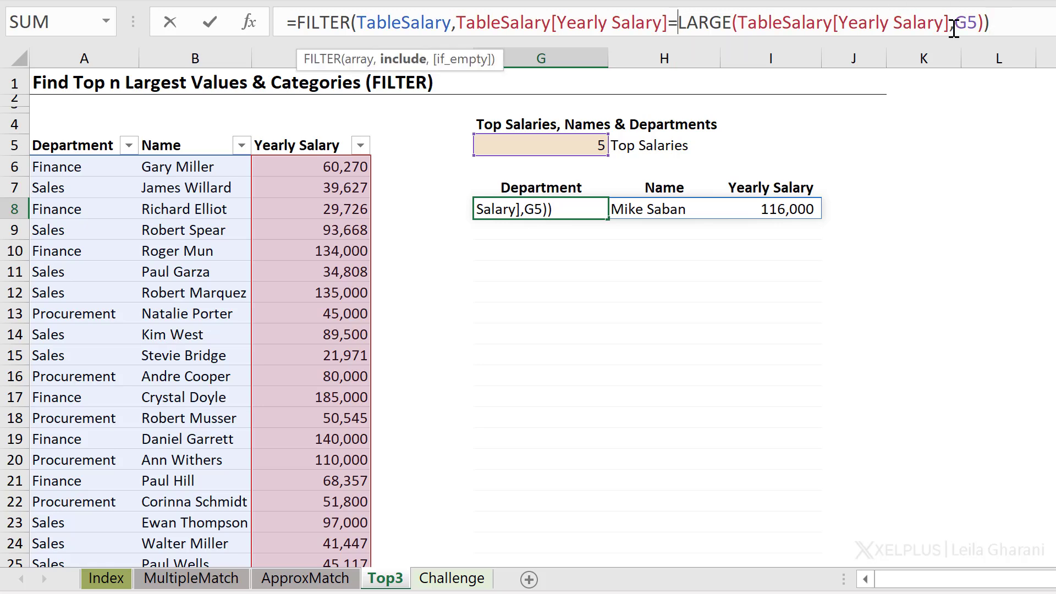
# Step: Change the FILTER condition from = to >= so all five top salaries spill
pyautogui.press('BackSpace')
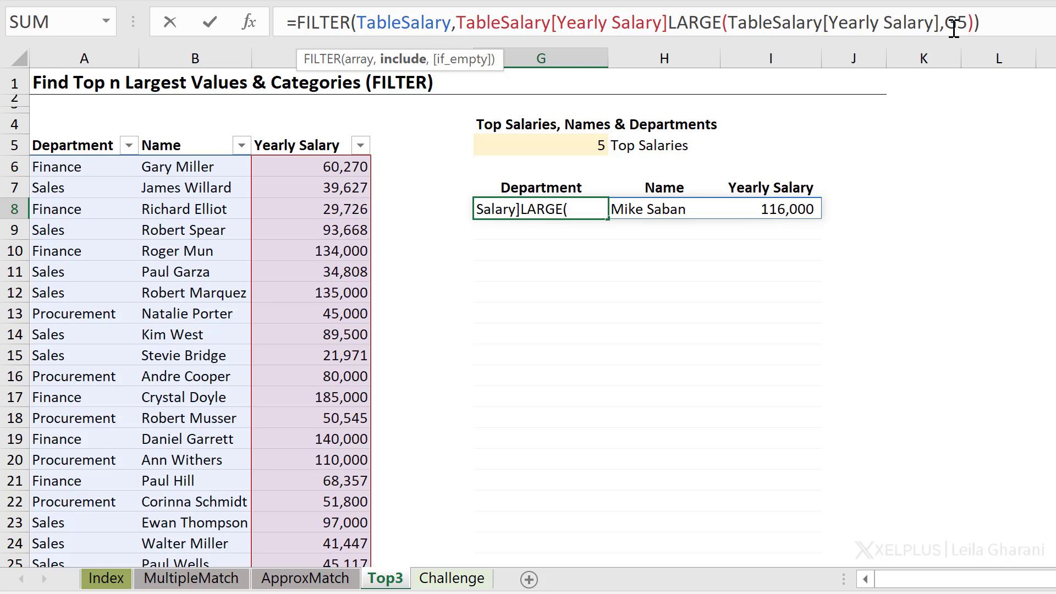
pyautogui.write('>')
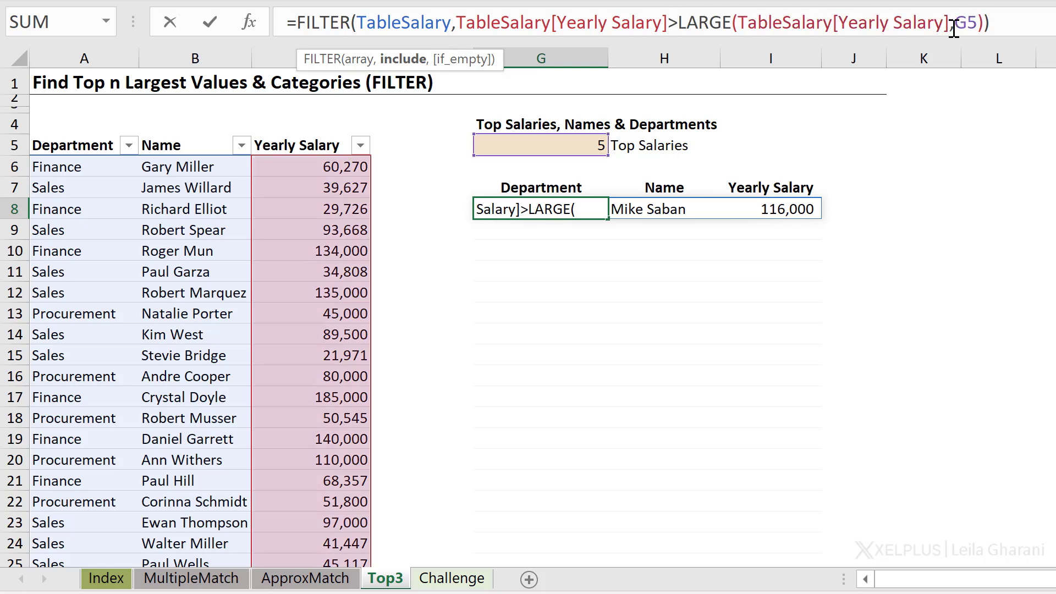
pyautogui.write('=')
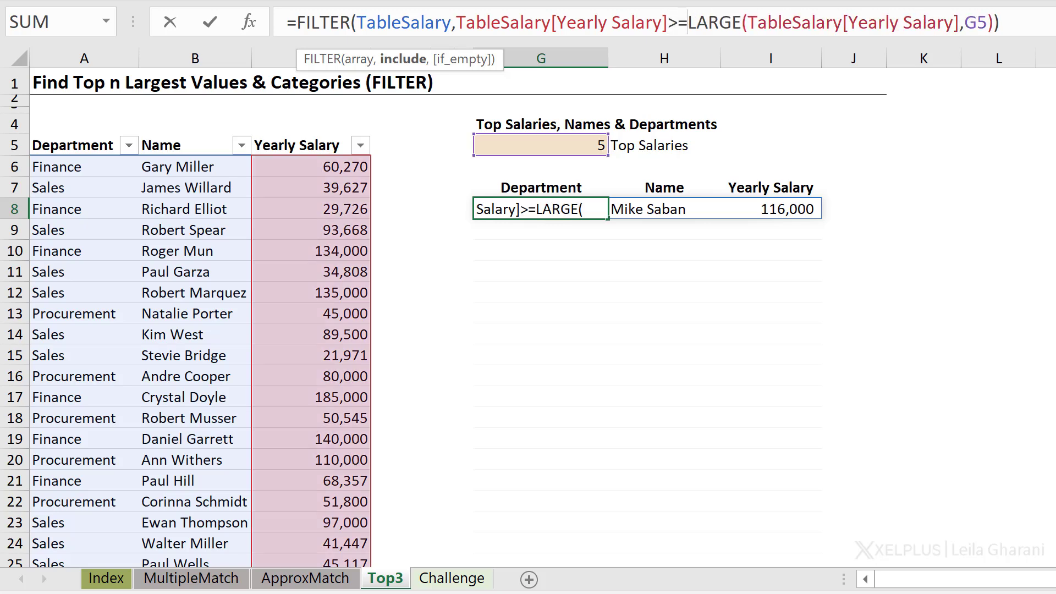
pyautogui.hotkey('ctrl', 'Return')
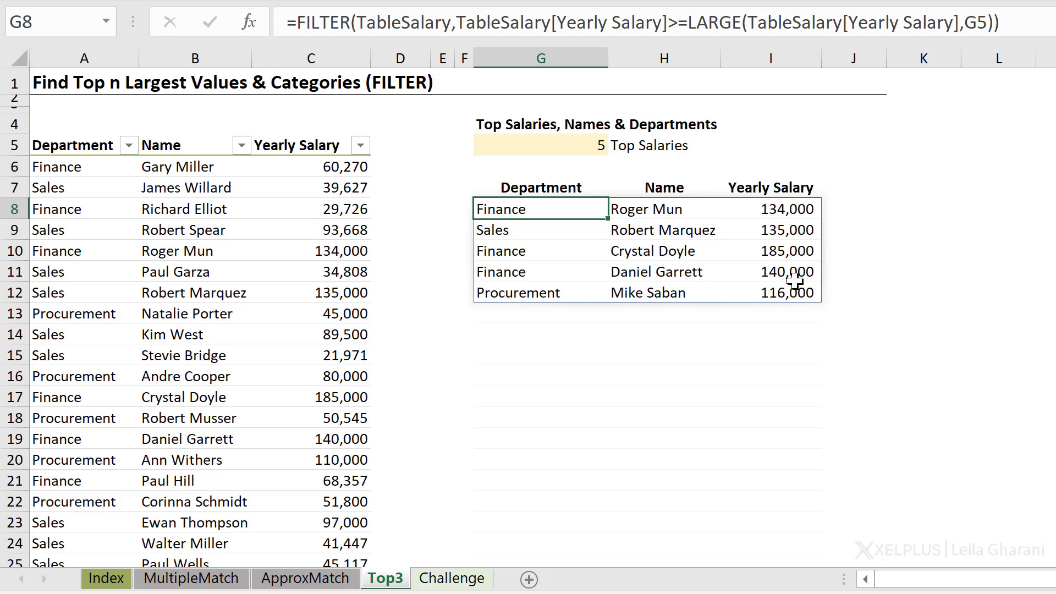
pyautogui.click(297, 24)
# Step: Wrap the results formula in SORT with sort_index 3 and sort_order -1
pyautogui.write('sort(')
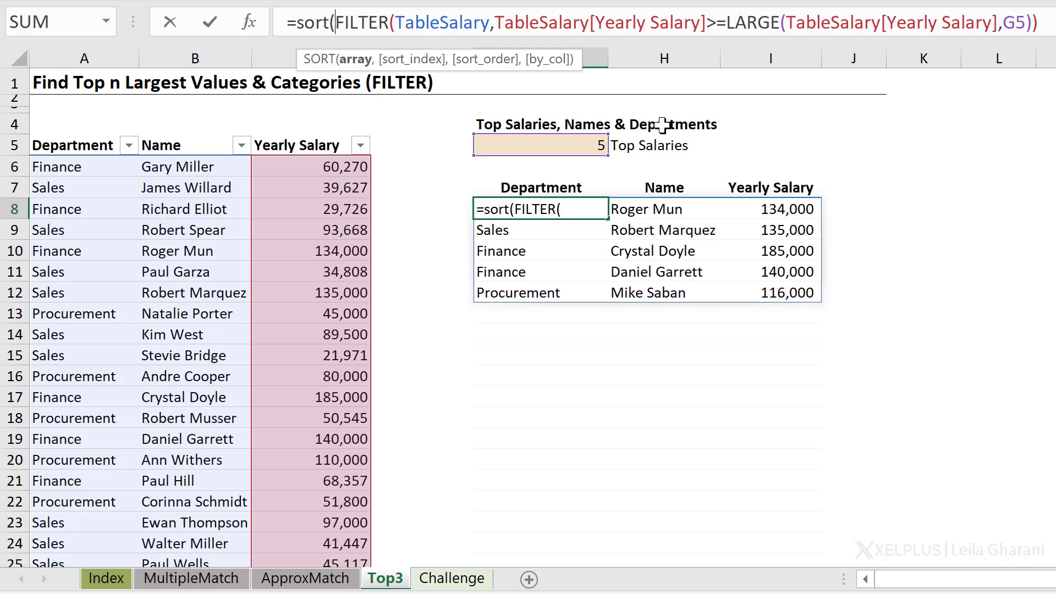
pyautogui.click(1052, 22)
pyautogui.write(',')
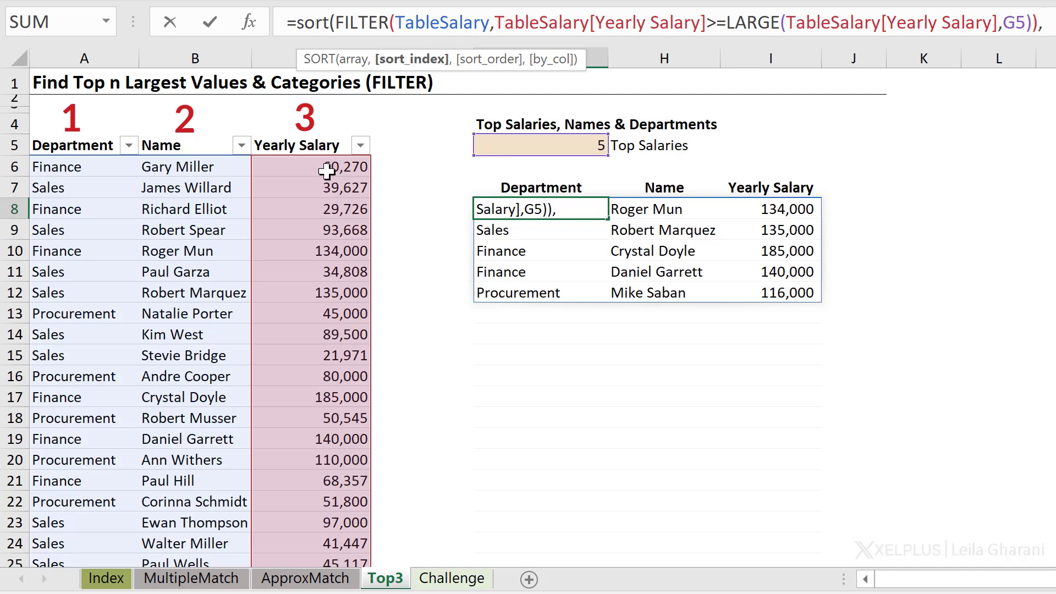
pyautogui.write('3,')
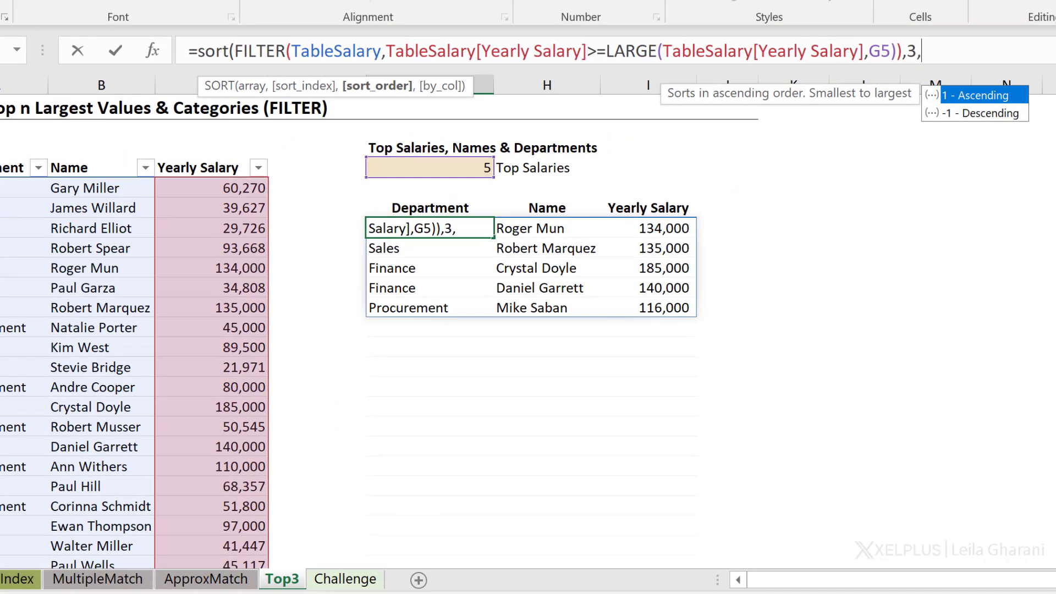
pyautogui.write('-1')
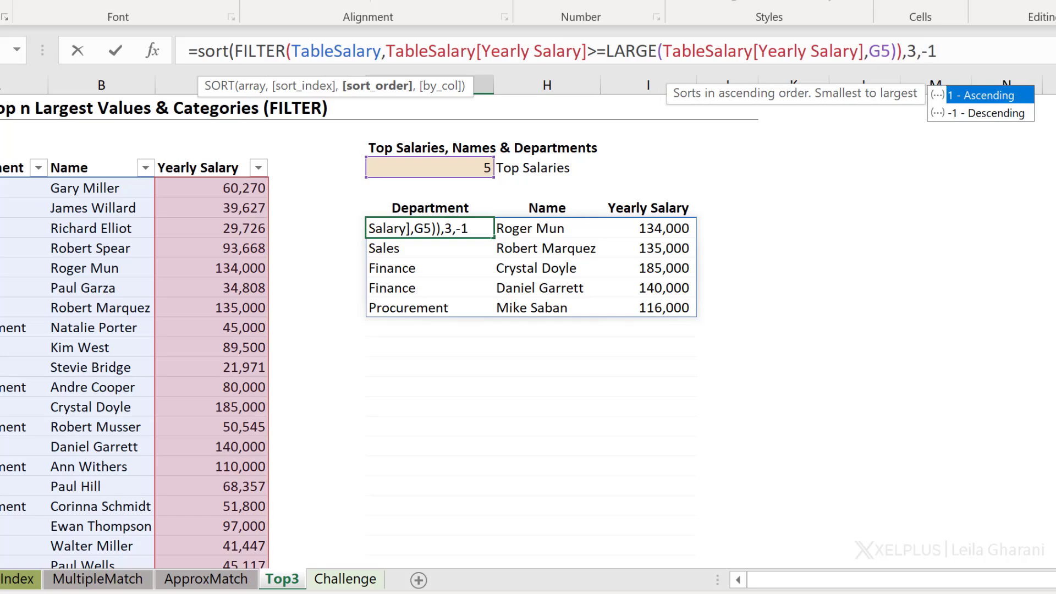
pyautogui.write(')')
pyautogui.hotkey('ctrl', 'Return')
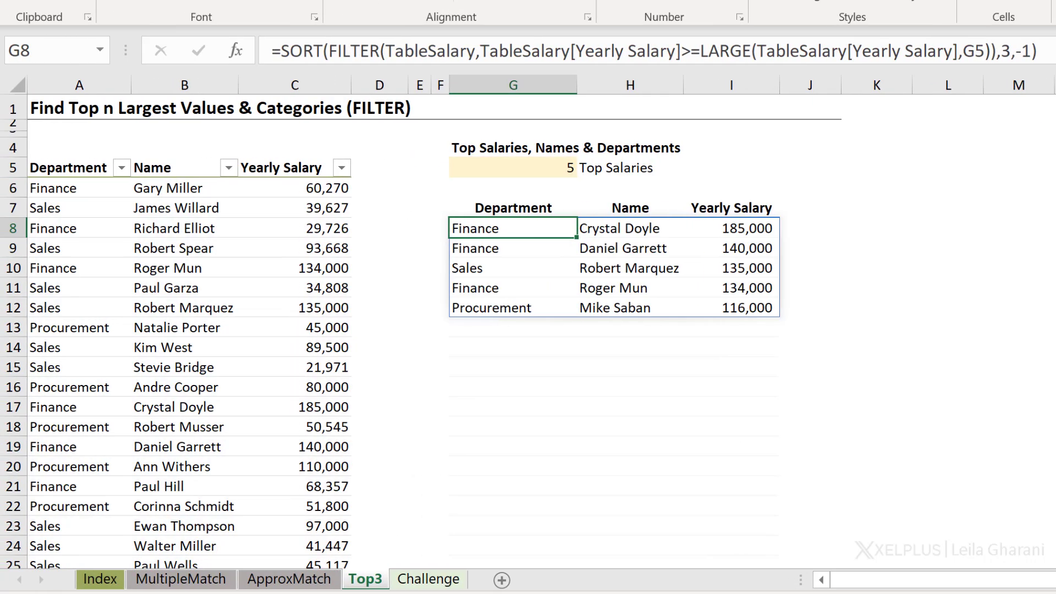
pyautogui.click(547, 228)
# Step: Inspect the results formula and the Sales and second-place result rows
pyautogui.click(514, 228)
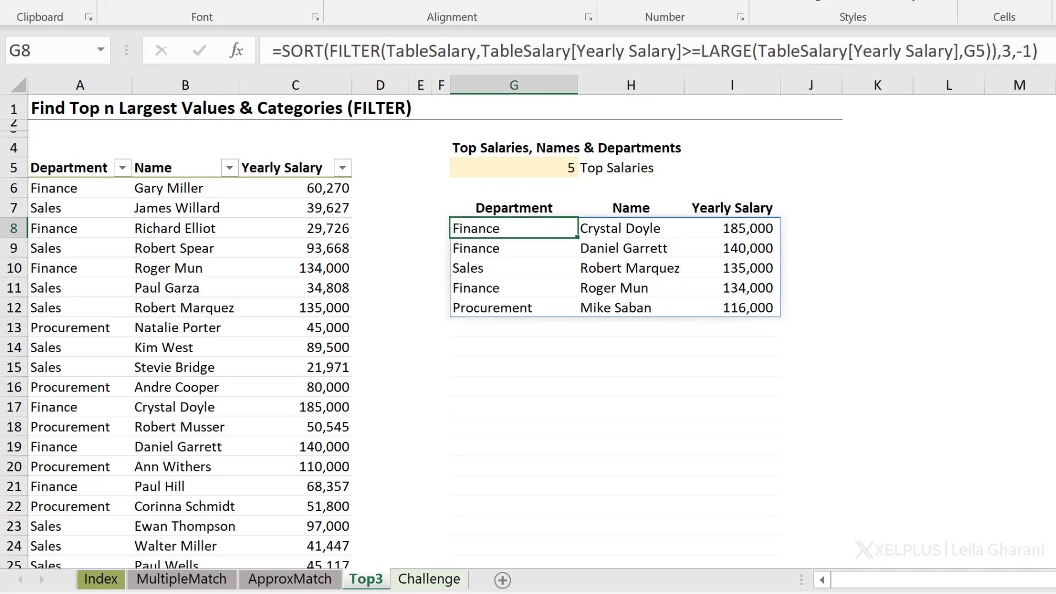
pyautogui.click(514, 268)
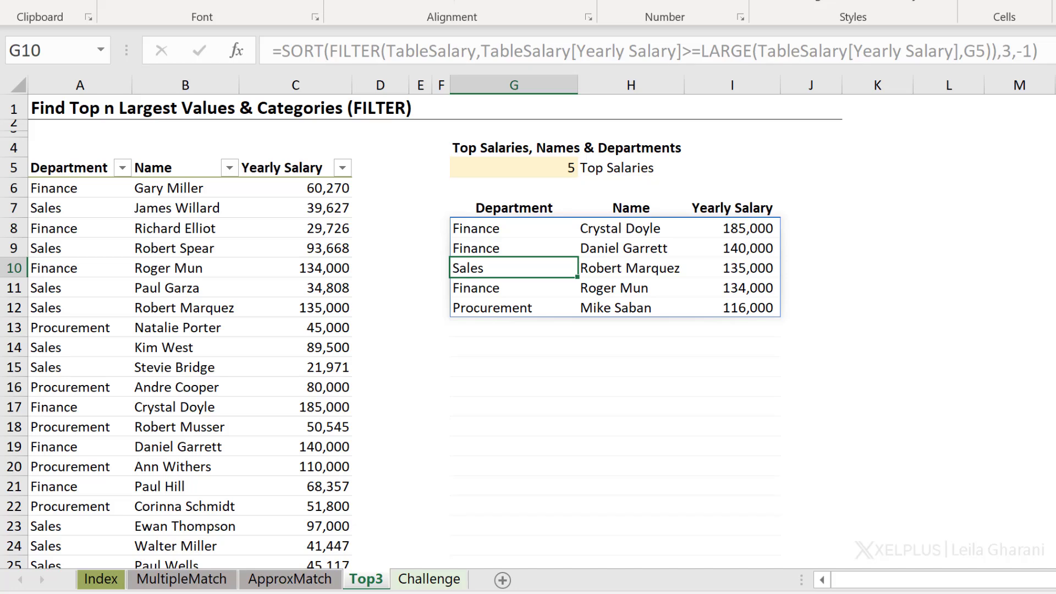
pyautogui.click(631, 267)
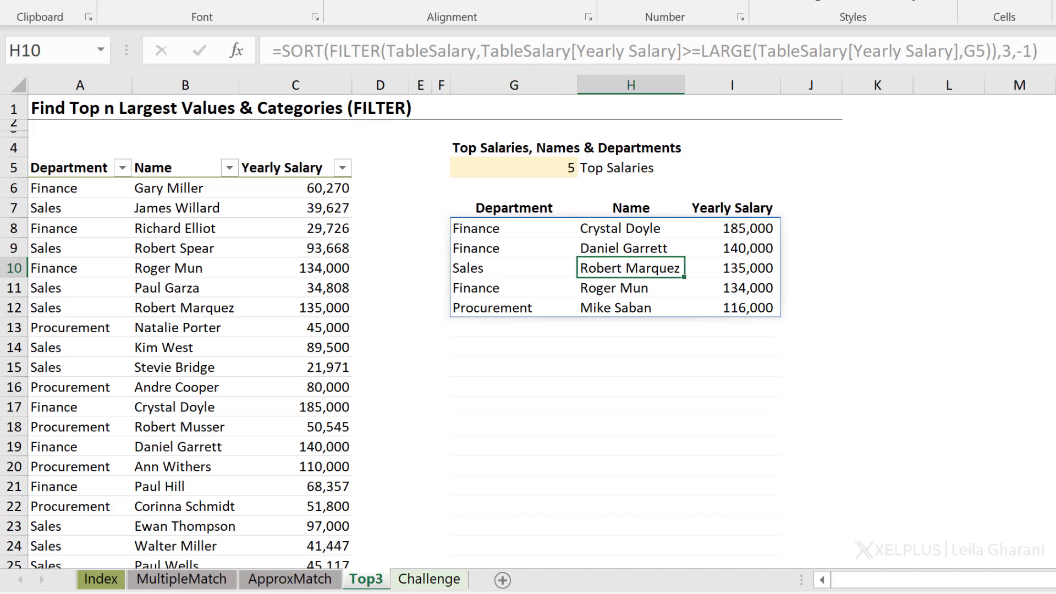
pyautogui.click(514, 248)
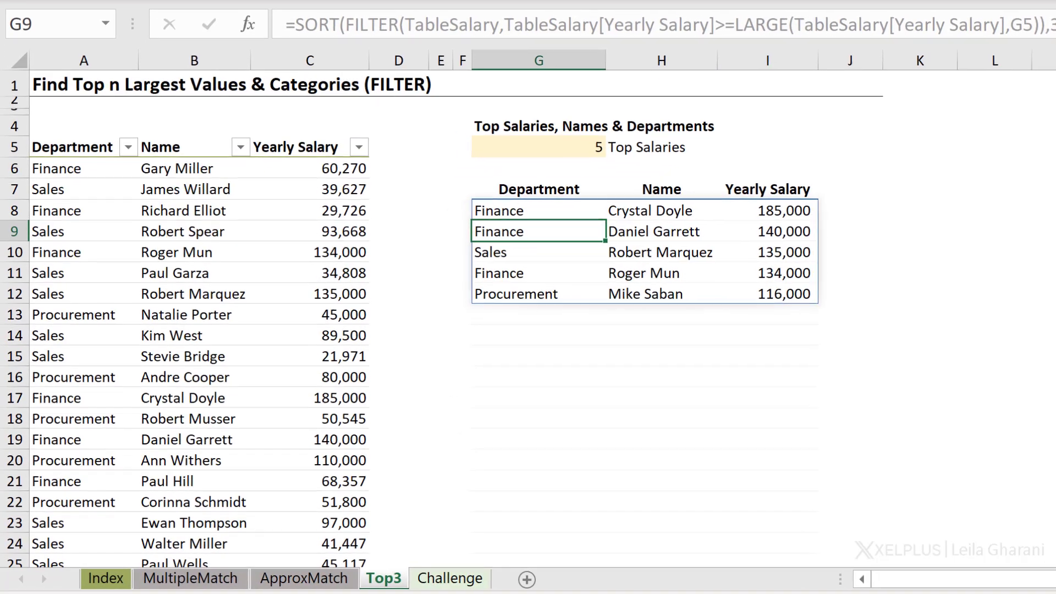
# Step: Change the salary in C12 from 135,000 to 140,000
pyautogui.click(347, 298)
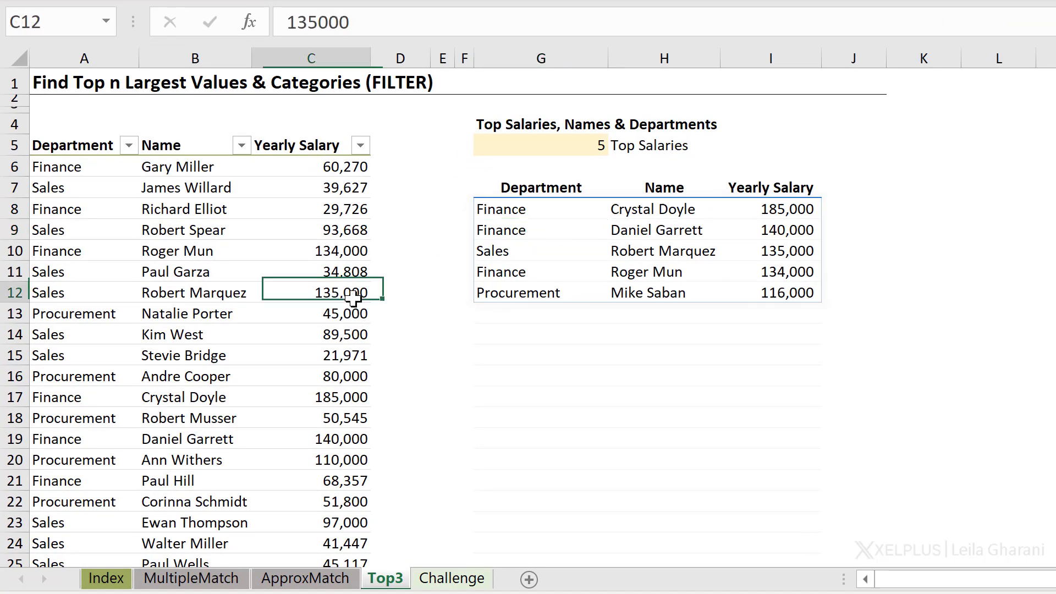
pyautogui.click(318, 22)
pyautogui.press('BackSpace')
pyautogui.press('BackSpace')
pyautogui.write('40')
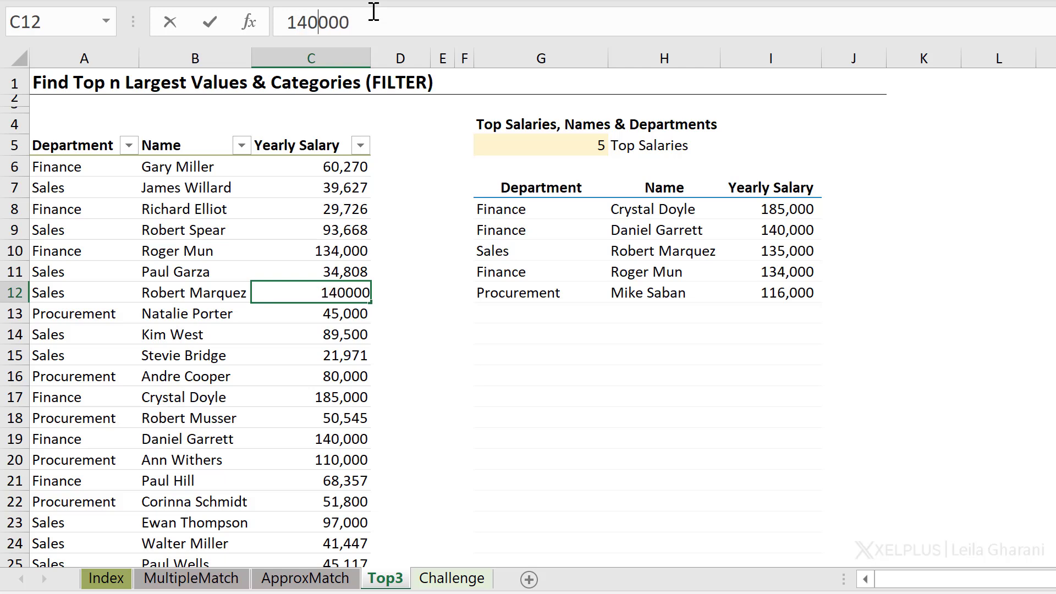
pyautogui.hotkey('ctrl', 'Return')
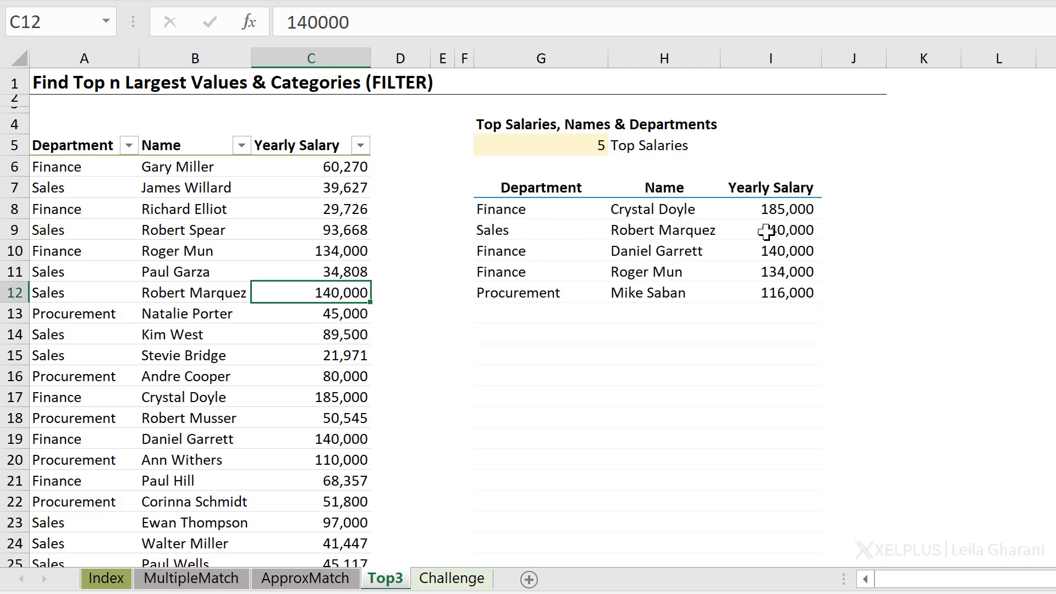
# Step: Compare the re-sorted results showing the two tied 140,000 salaries
pyautogui.click(512, 231)
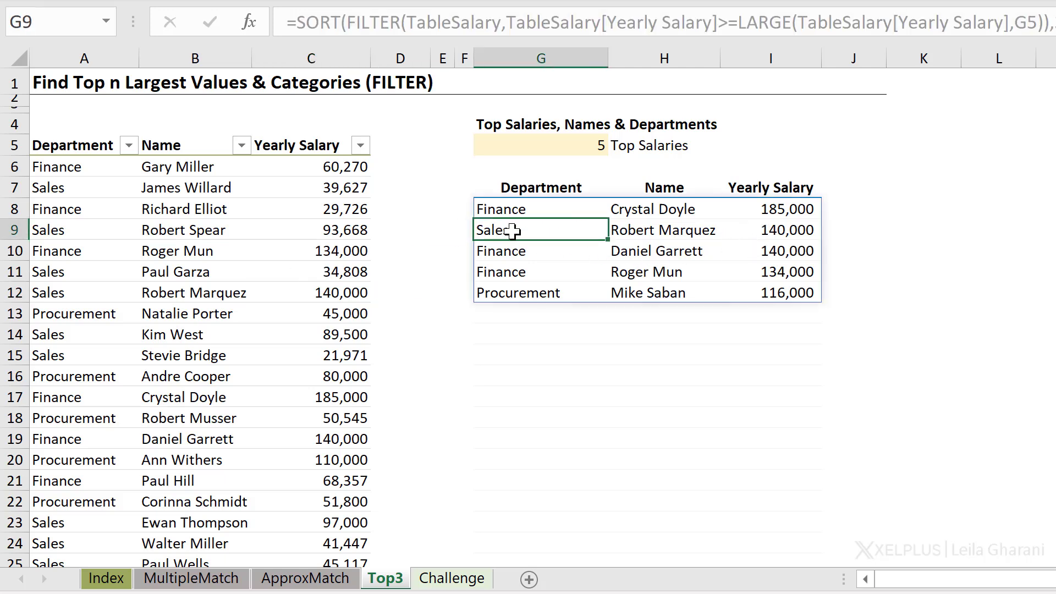
pyautogui.click(802, 231)
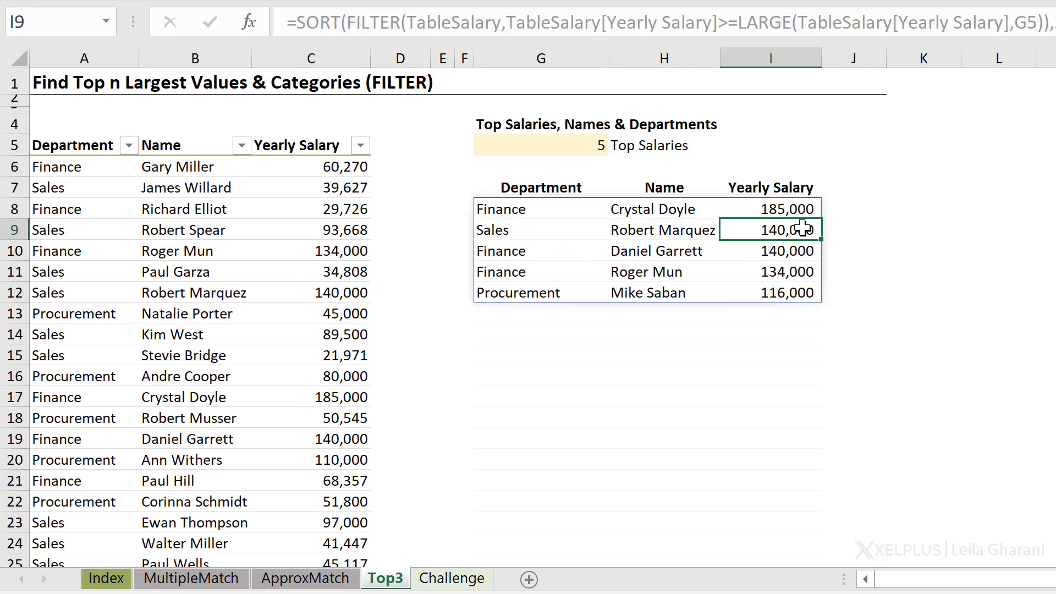
pyautogui.click(485, 230)
pyautogui.click(529, 209)
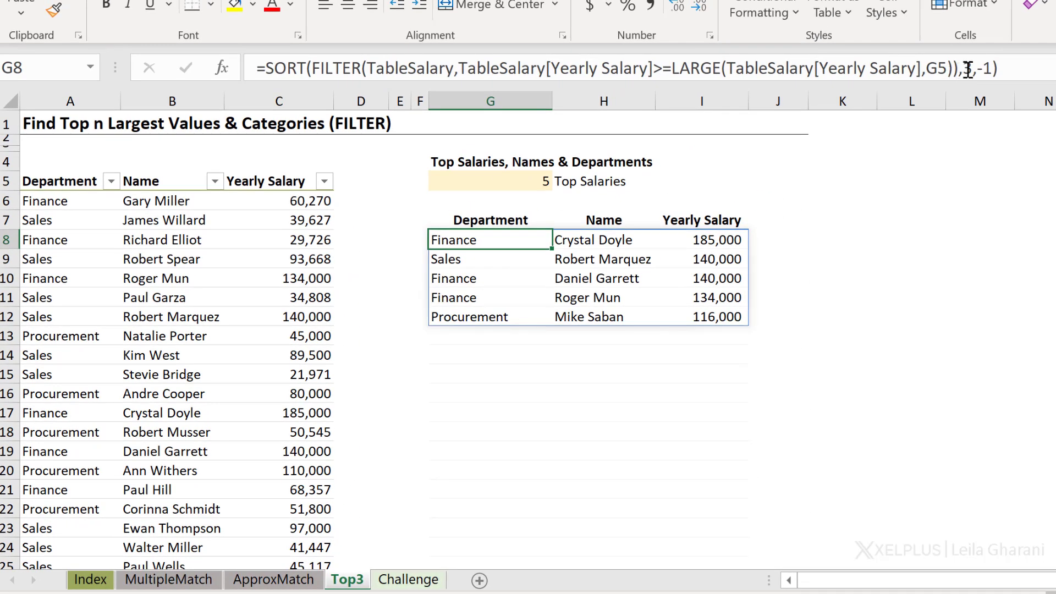
# Step: Change SORT's arguments to sort_index {3,1} and sort_order {-1,1}
pyautogui.click(964, 68)
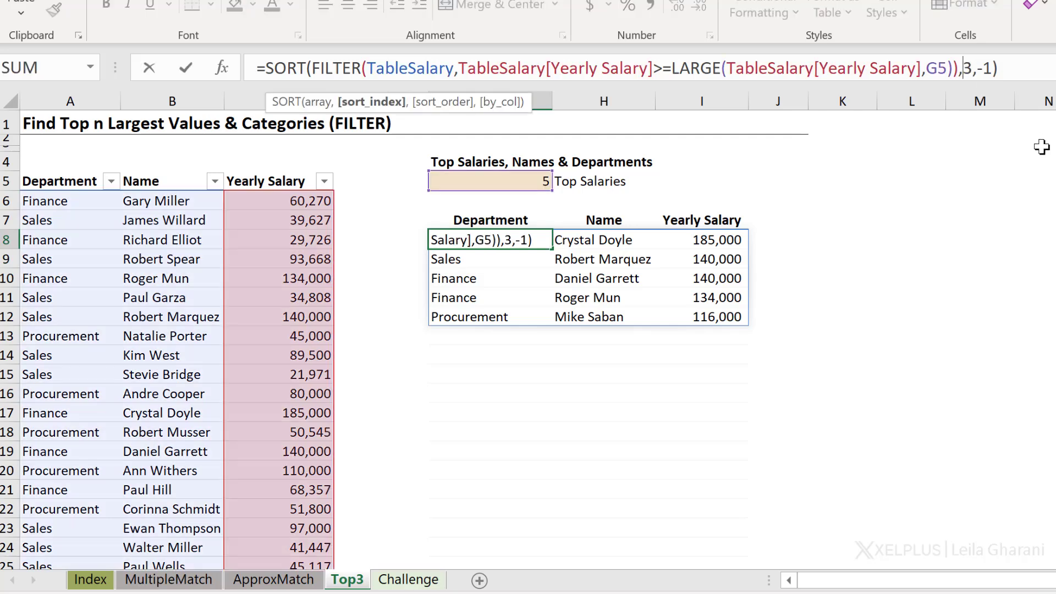
pyautogui.write('{')
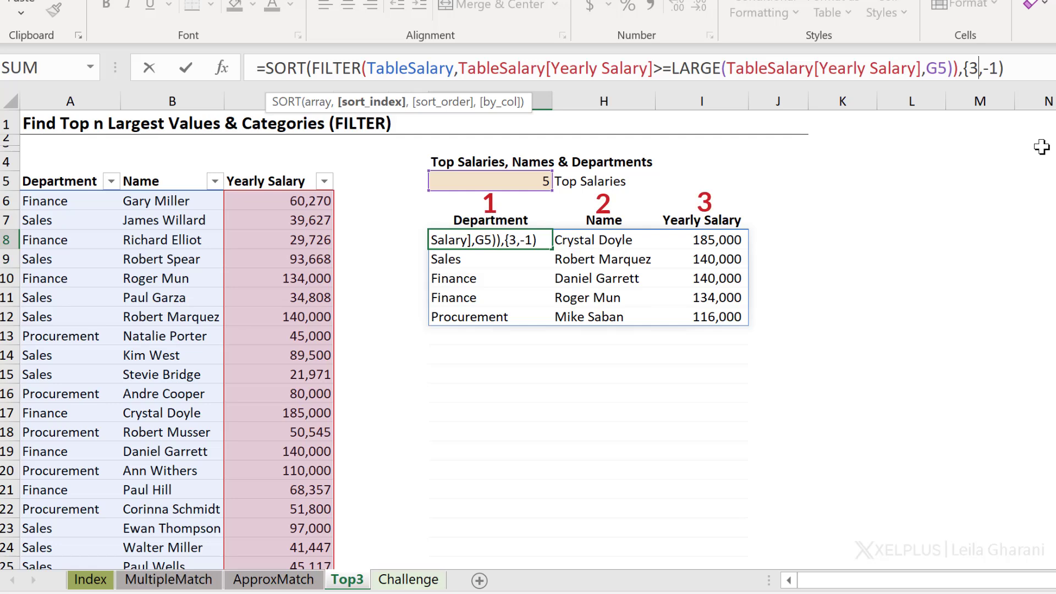
pyautogui.press('Right')
pyautogui.write(',')
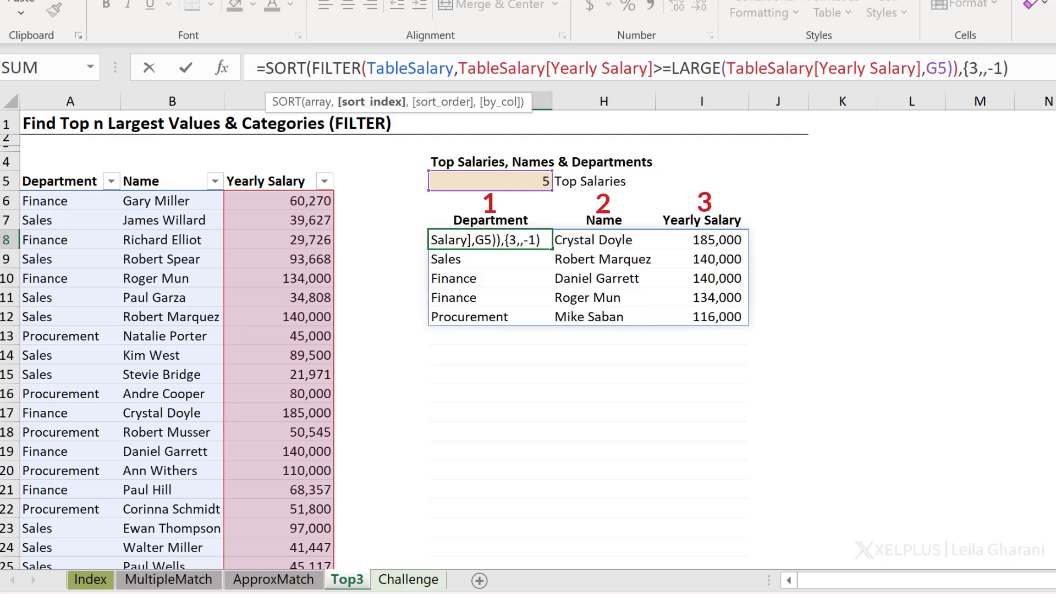
pyautogui.write('1}')
pyautogui.press('Right')
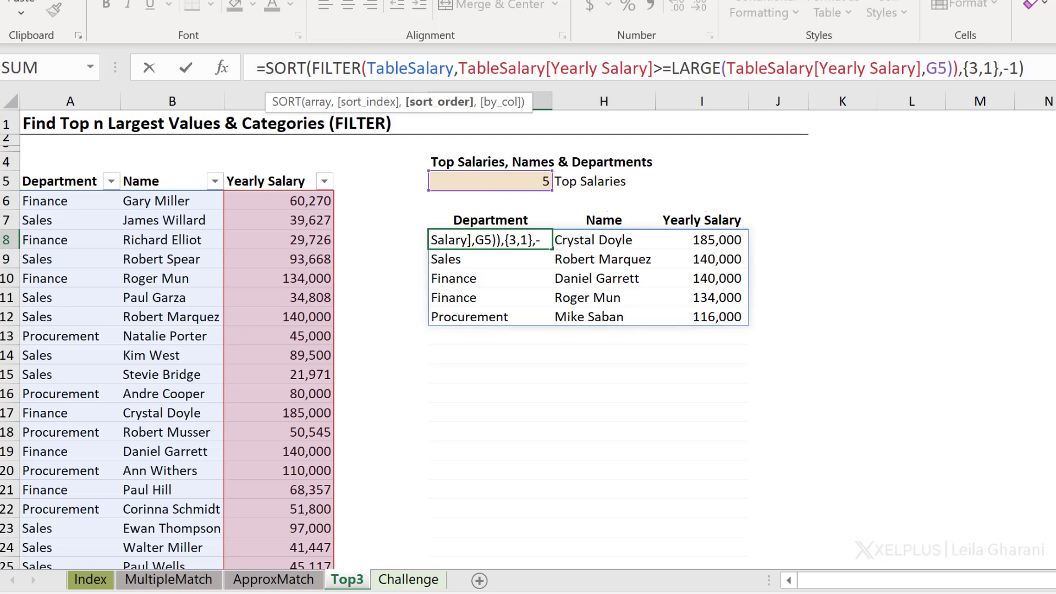
pyautogui.write('{')
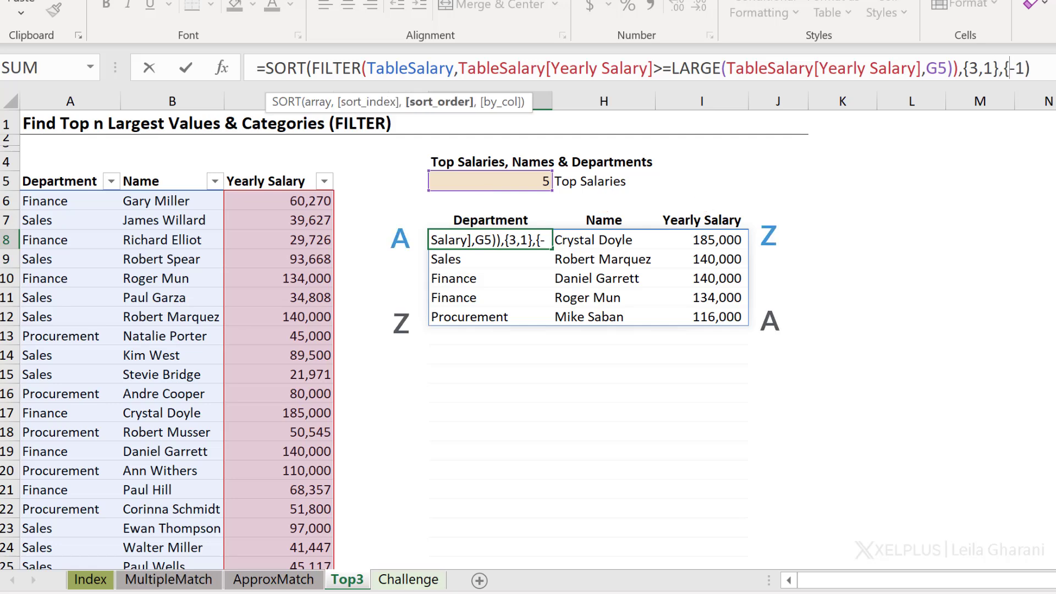
pyautogui.press('Right')
pyautogui.press('Right')
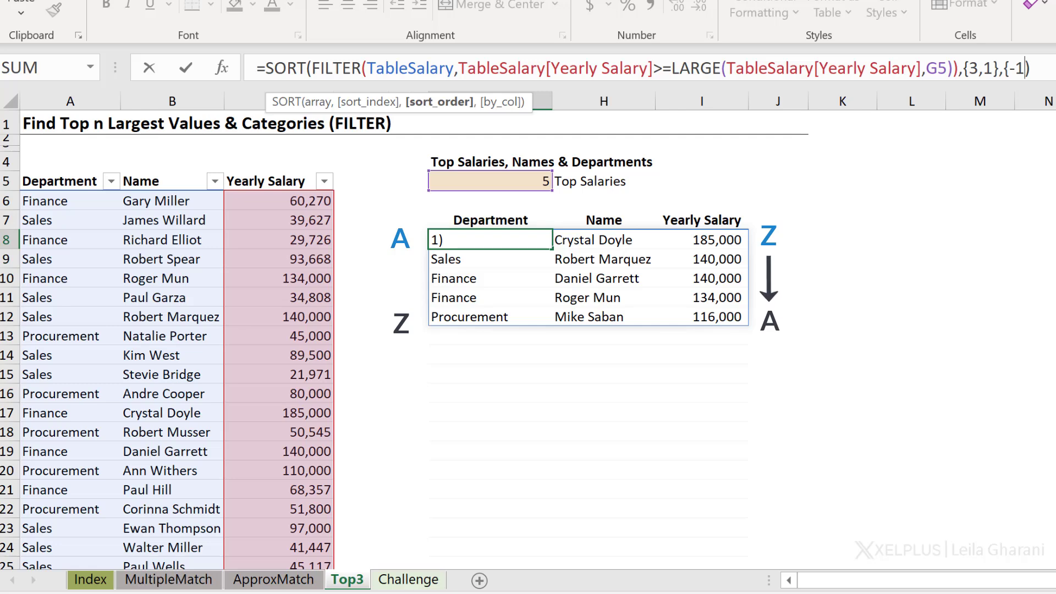
pyautogui.write(',1')
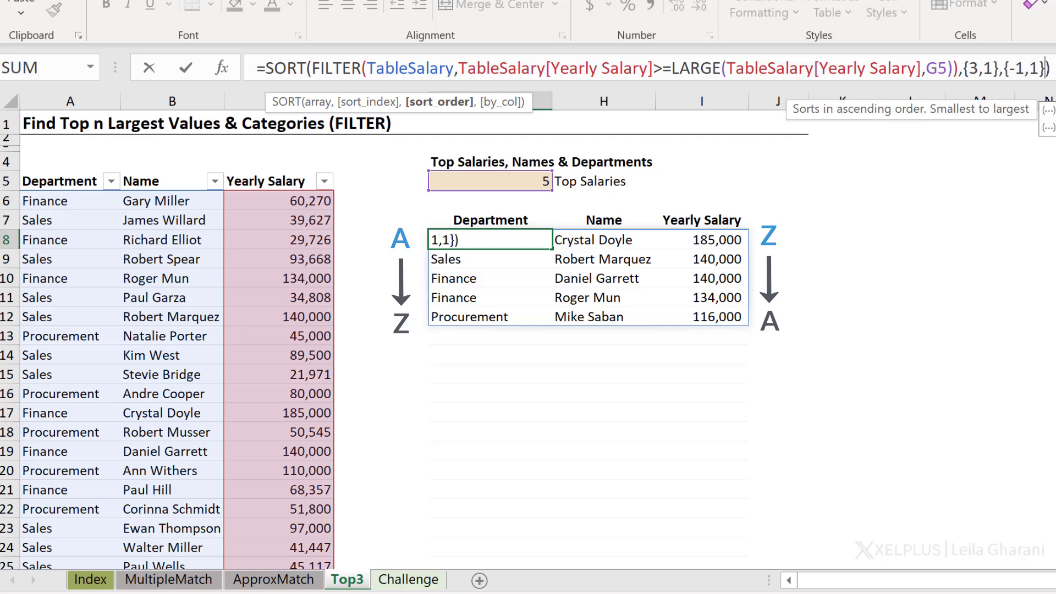
pyautogui.hotkey('ctrl', 'Return')
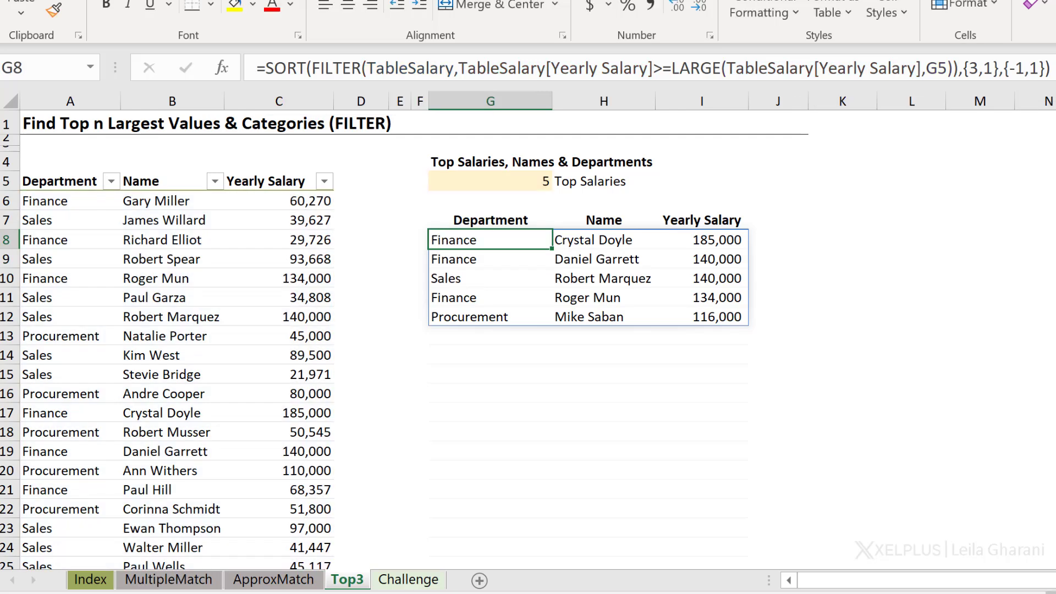
# Step: Check each result row, with Finance now ahead of Sales at 140,000
pyautogui.click(490, 259)
pyautogui.click(490, 278)
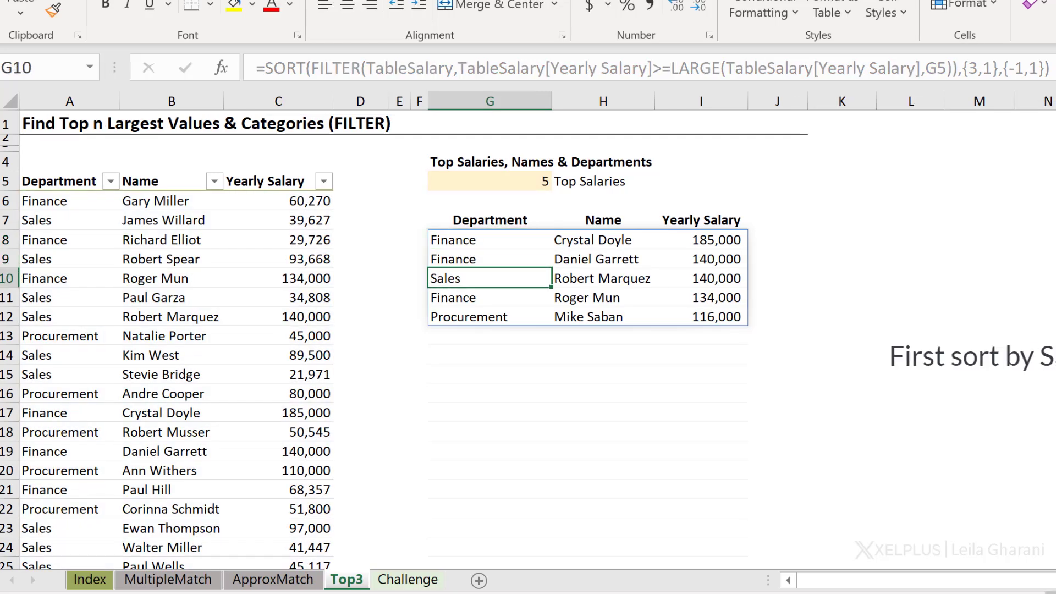
pyautogui.click(490, 297)
pyautogui.click(491, 317)
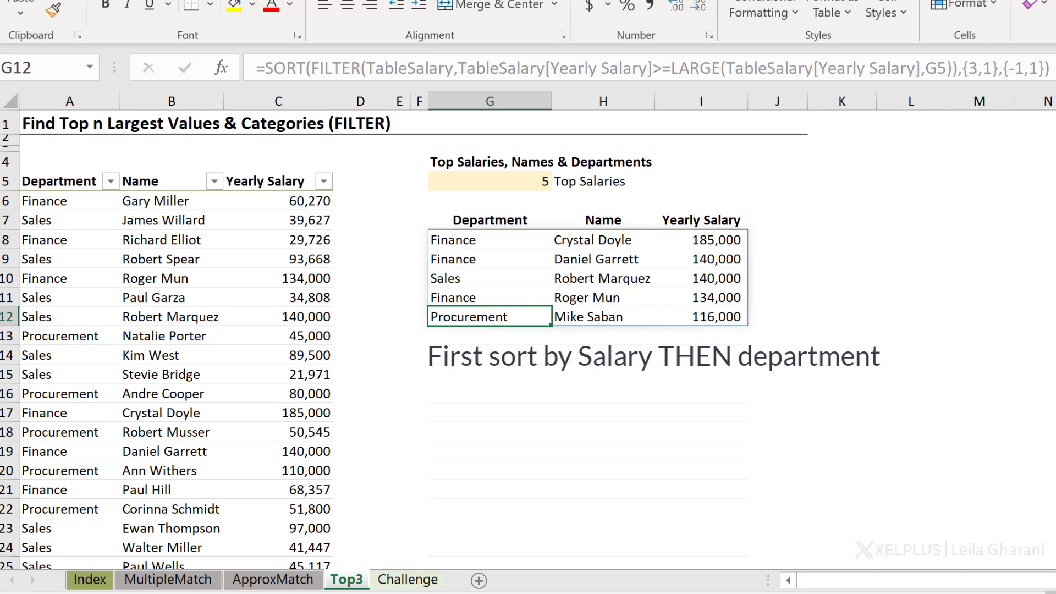
pyautogui.click(476, 238)
pyautogui.click(421, 237)
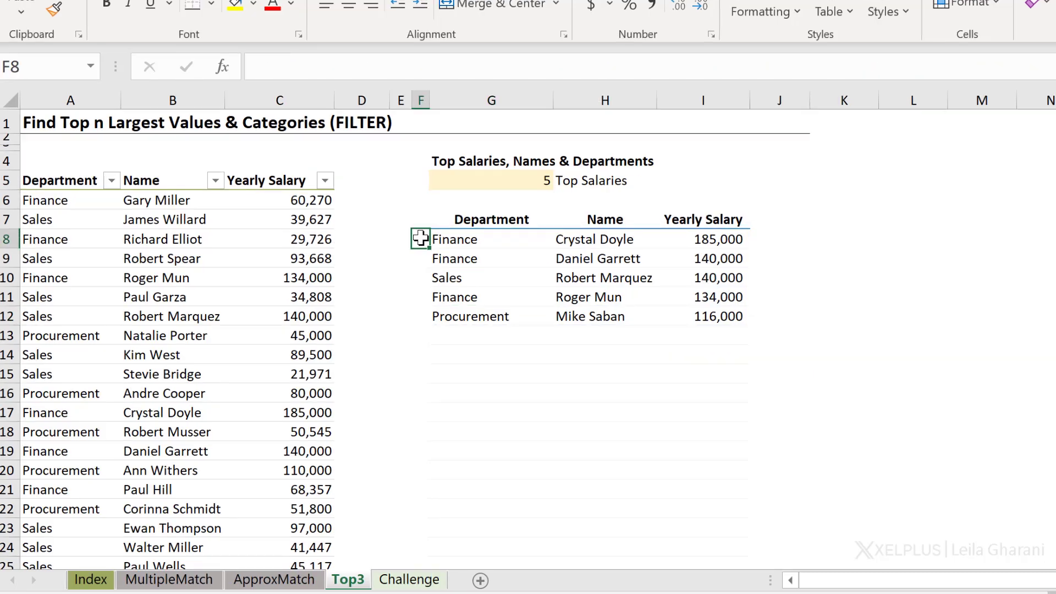
# Step: Enter =SEQUENCE(G5) in F8 to number the result rows 1 to 5
pyautogui.write('=sequen')
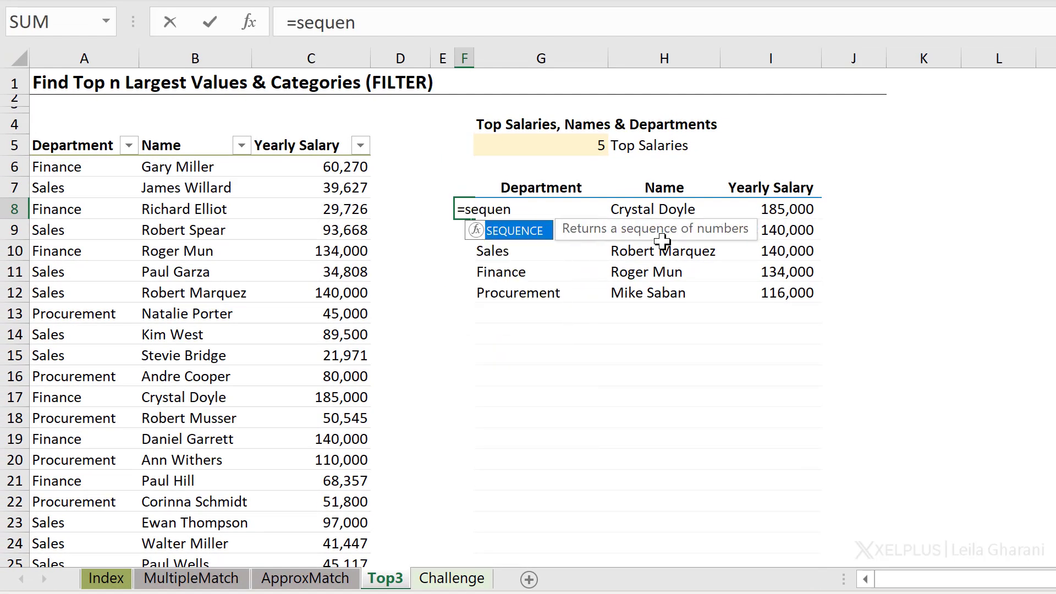
pyautogui.press('Tab')
pyautogui.click(601, 142)
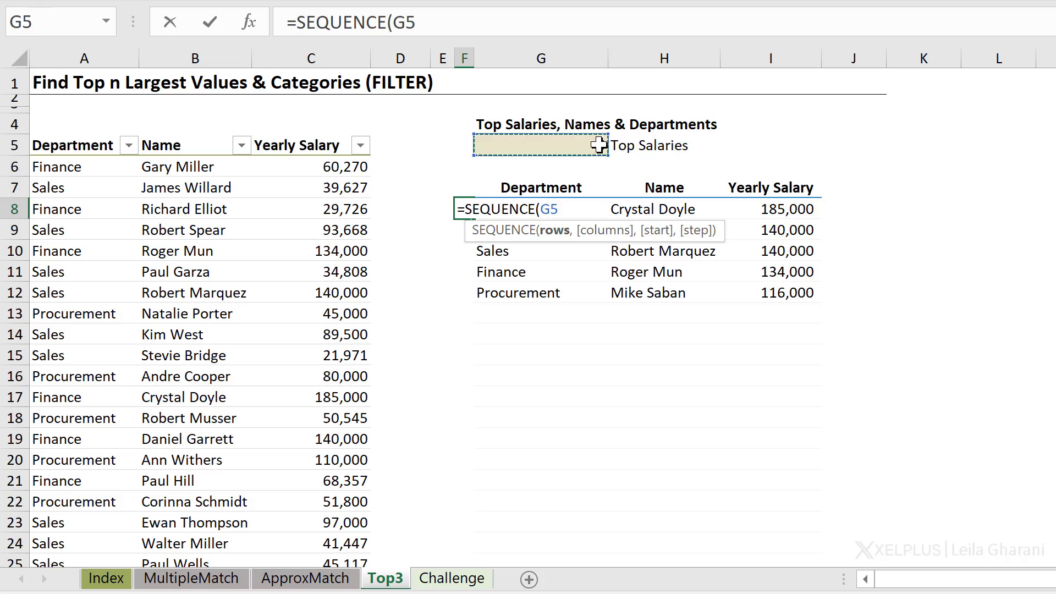
pyautogui.write(')')
pyautogui.hotkey('ctrl', 'Return')
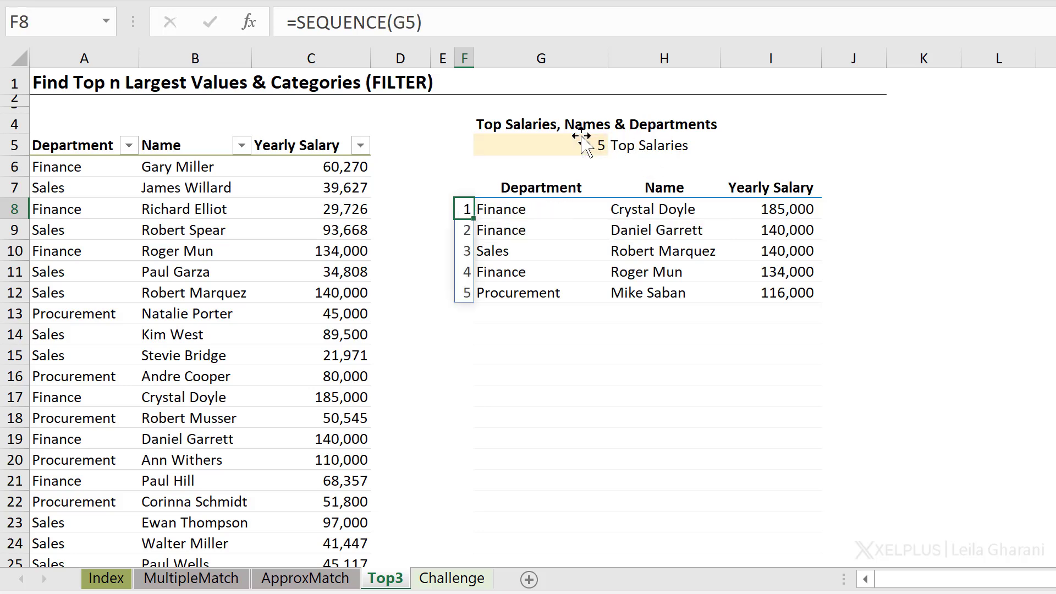
pyautogui.click(604, 146)
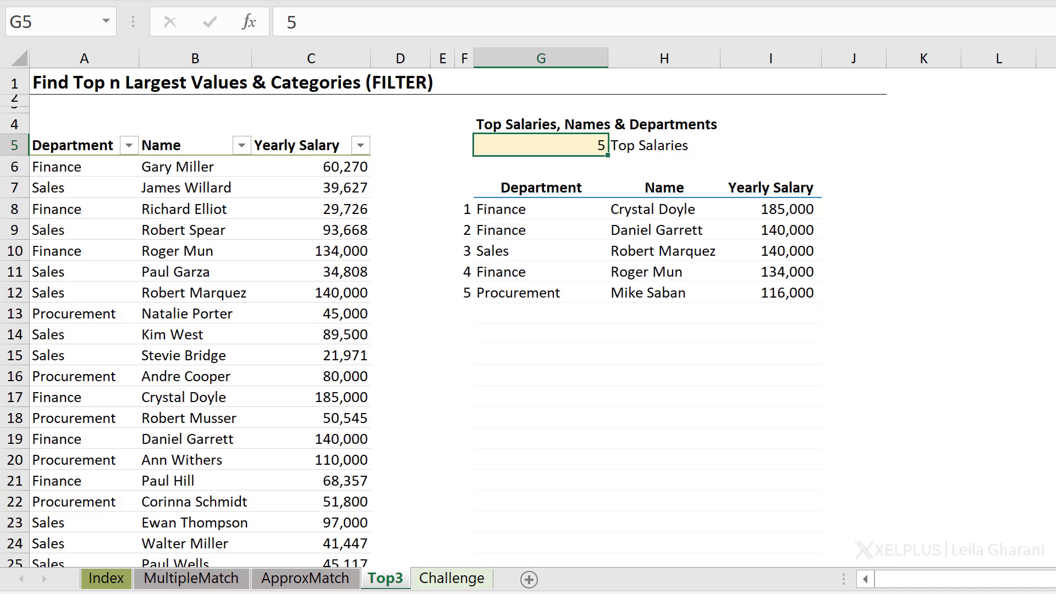
pyautogui.click(464, 209)
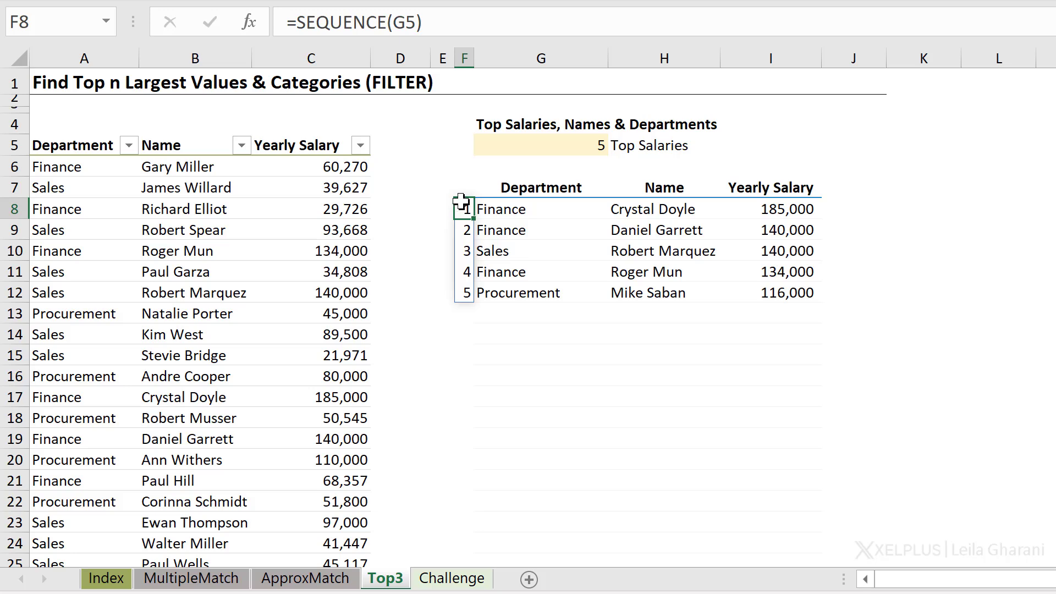
# Step: Rewrite F8 as =IF(COUNT(TableSalary[Yearly Salary])>G5,SEQUENCE(G5),"Report too large")
pyautogui.press('F2')
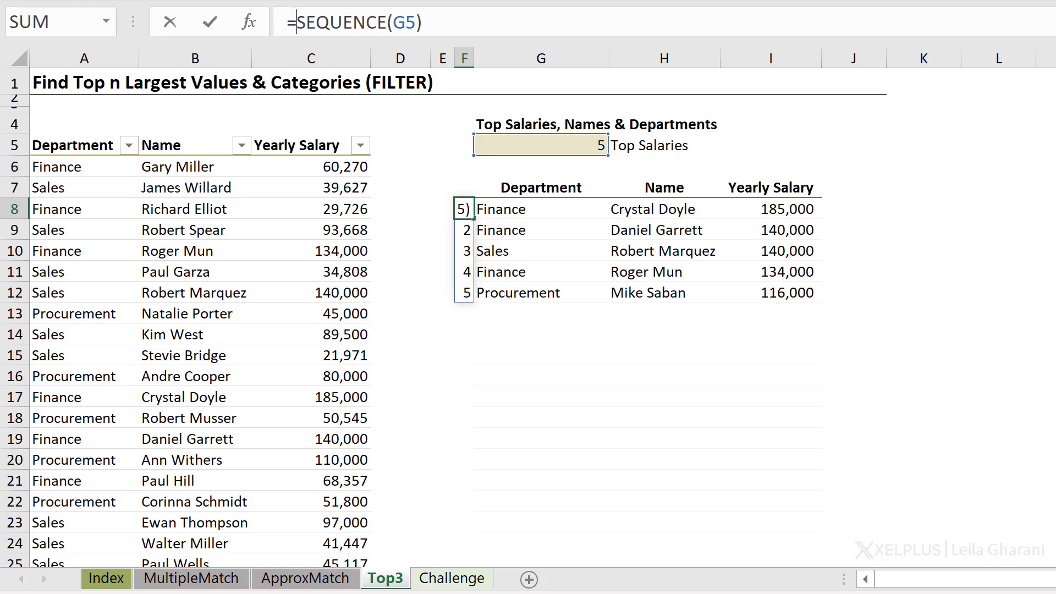
pyautogui.click(296, 22)
pyautogui.write('if(')
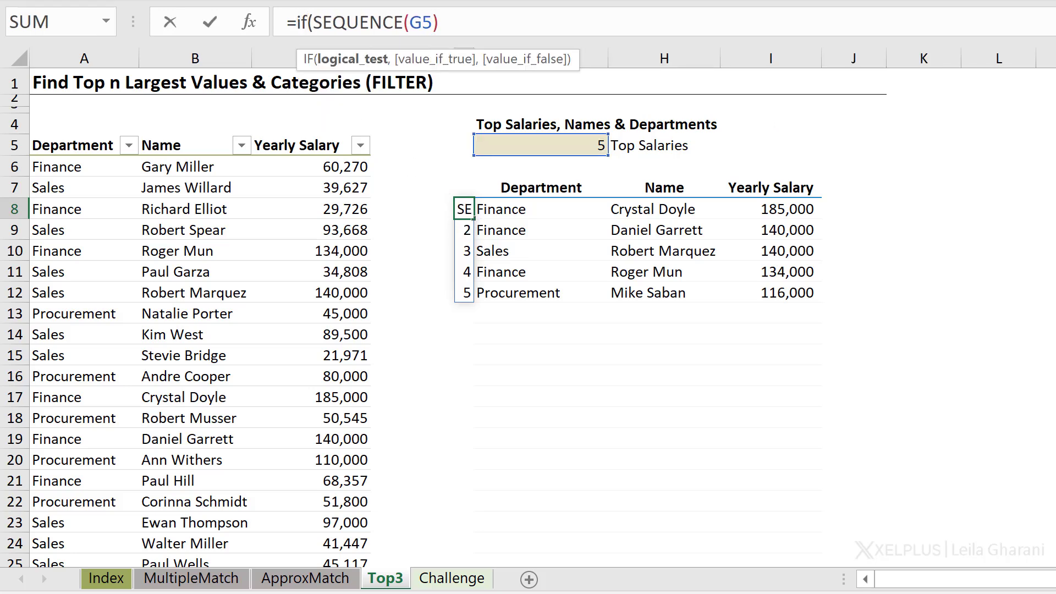
pyautogui.write('count(')
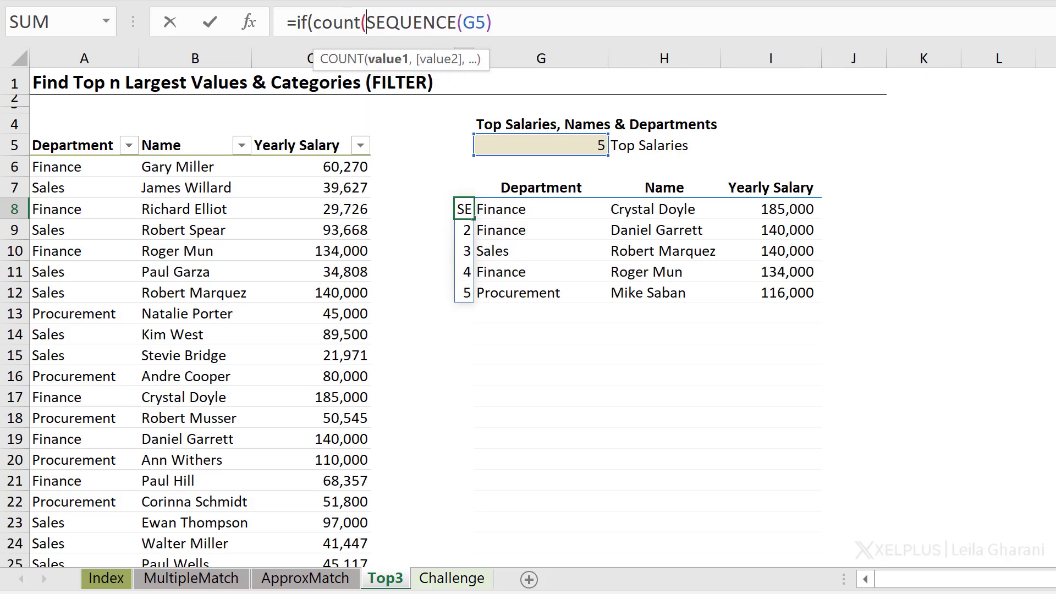
pyautogui.click(317, 130)
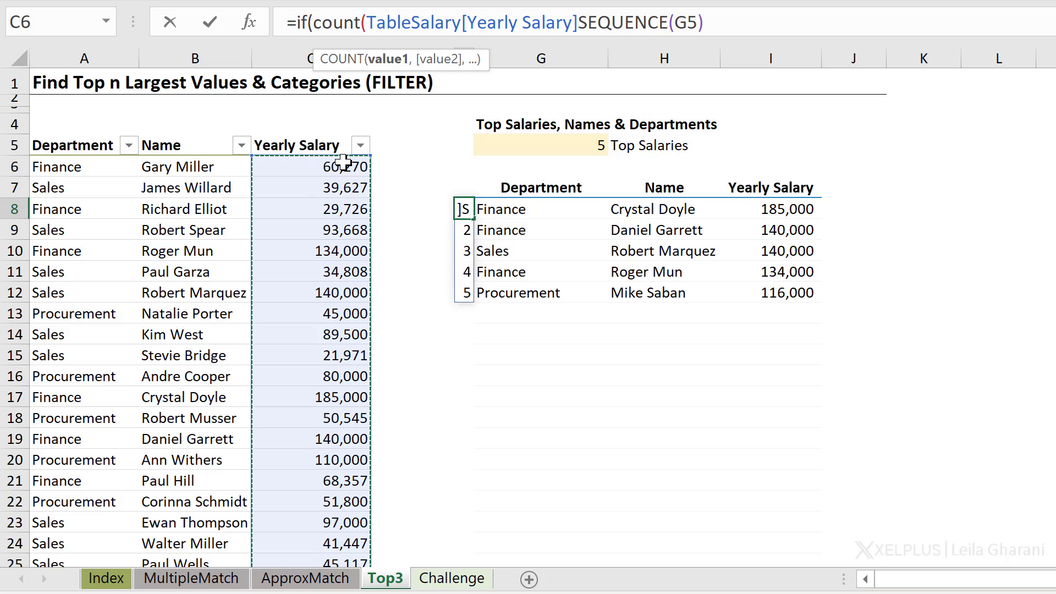
pyautogui.write(')>')
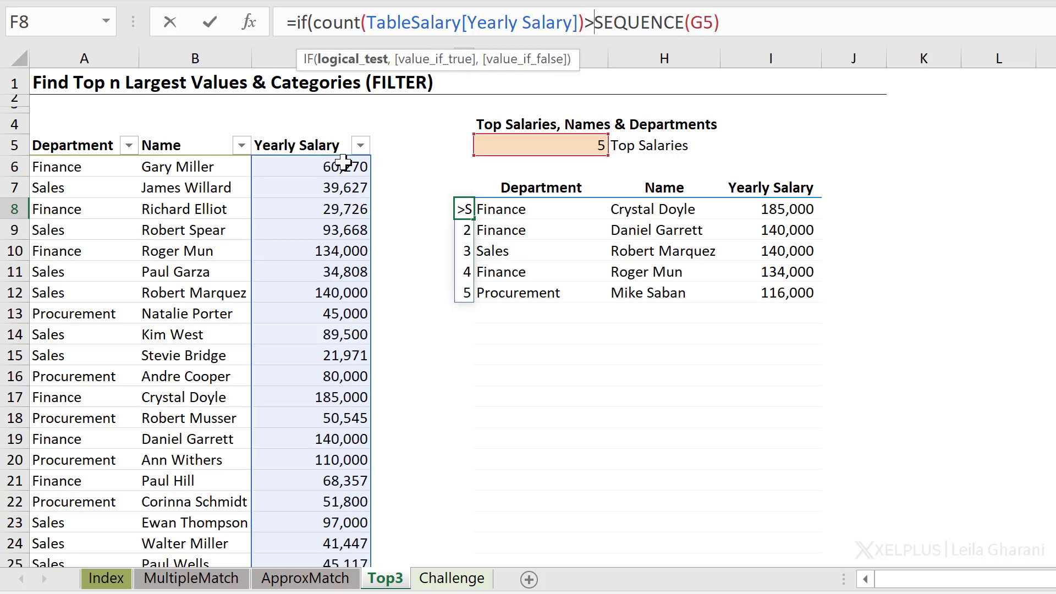
pyautogui.click(567, 146)
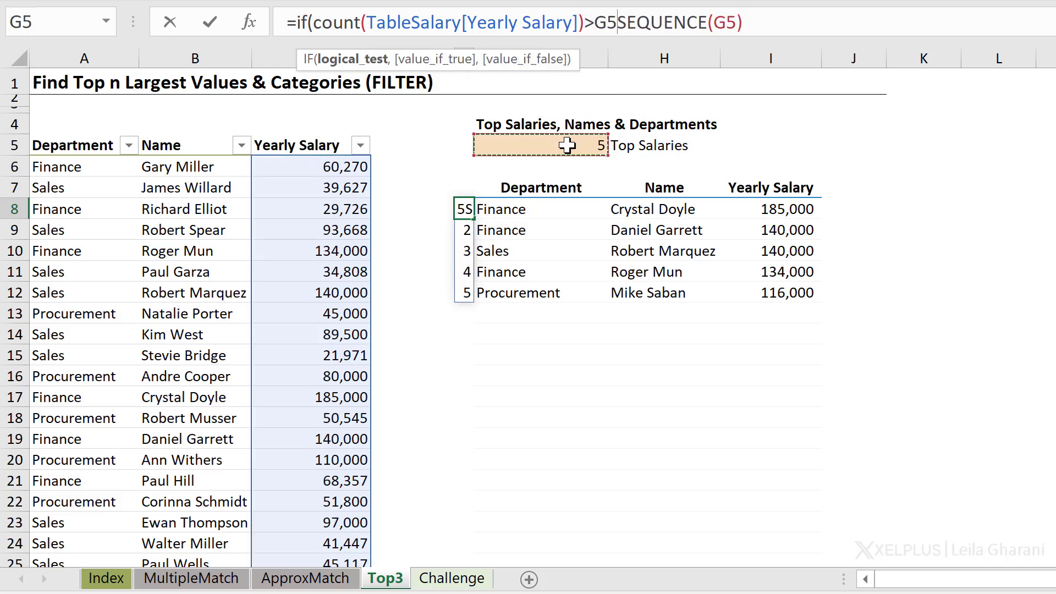
pyautogui.write(',')
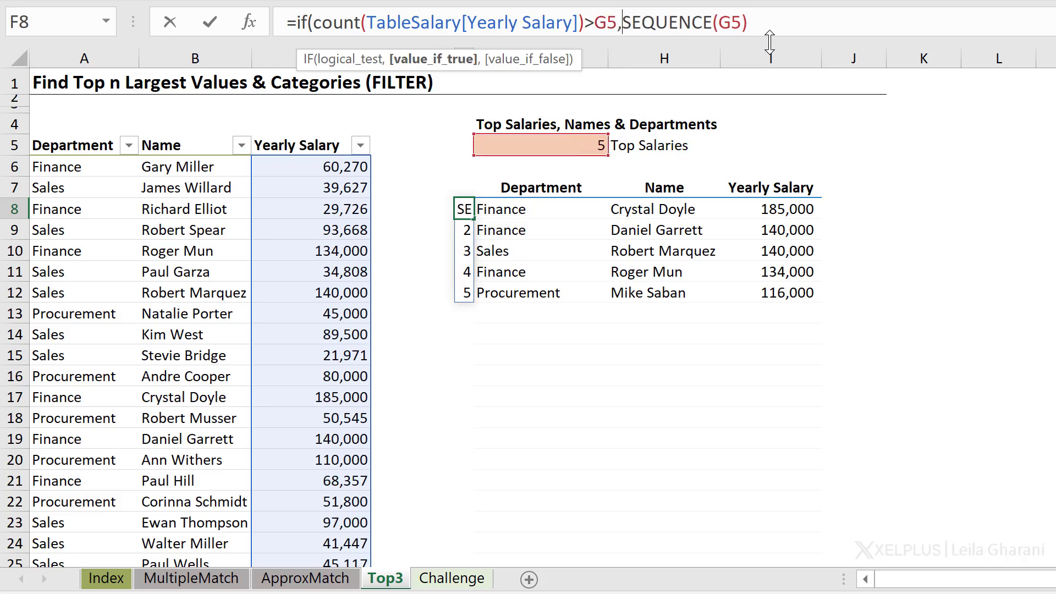
pyautogui.click(783, 29)
pyautogui.write(',')
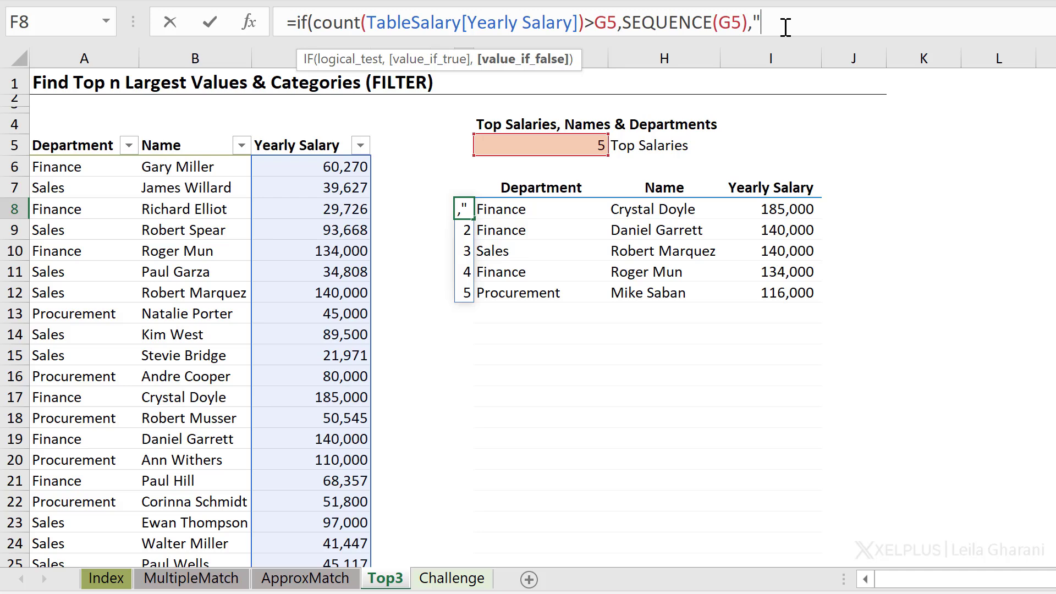
pyautogui.write('"Report ')
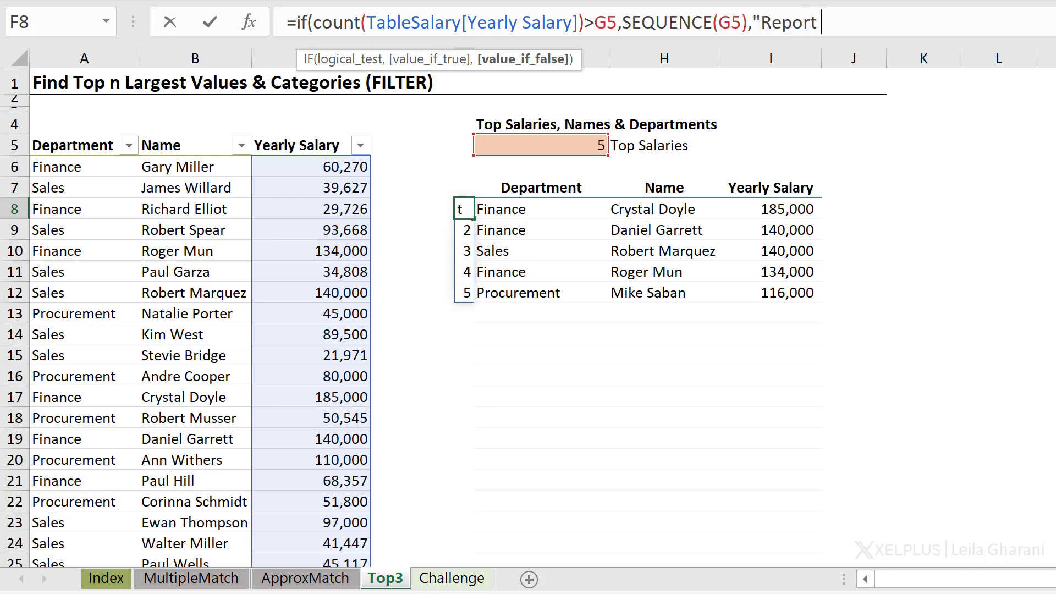
pyautogui.write('too large")')
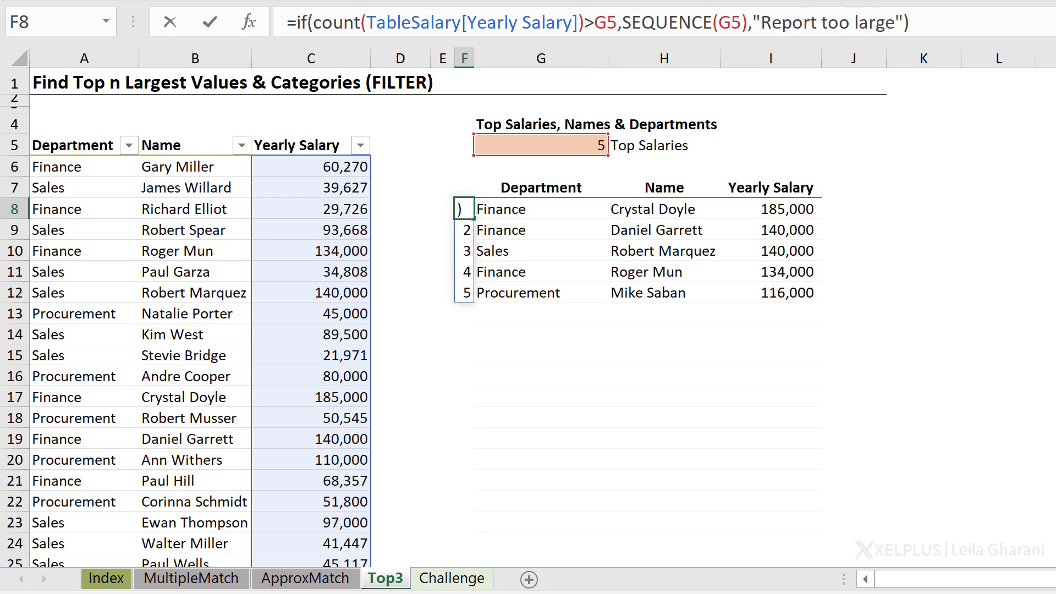
pyautogui.hotkey('ctrl', 'Return')
pyautogui.click(507, 208)
pyautogui.press('Up')
pyautogui.press('Up')
pyautogui.press('Up')
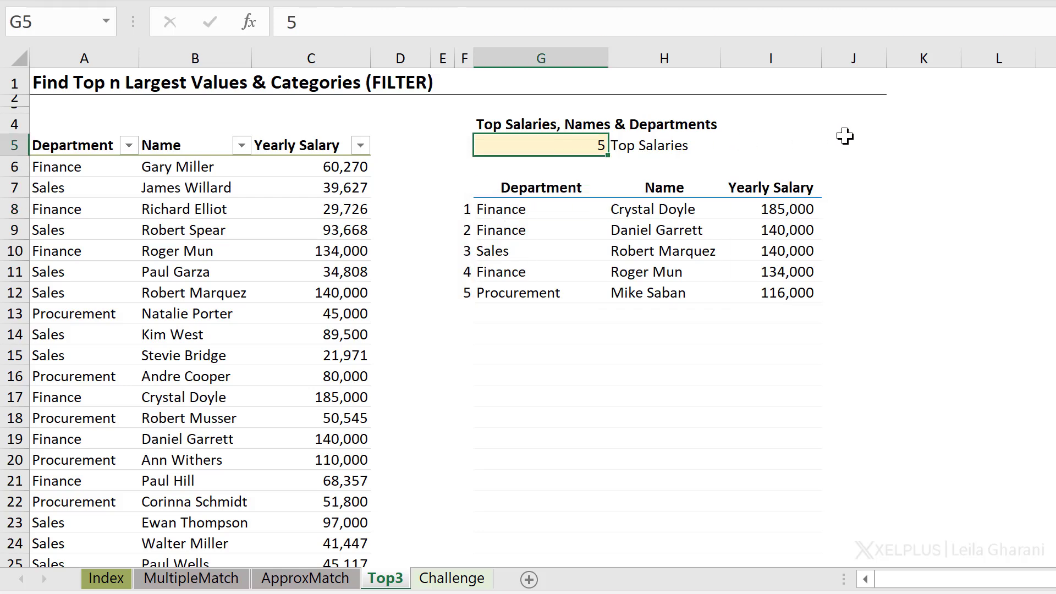
# Step: Set G5 to 80 and widen column F so F8 shows "Report too large"; G8 returns #NUM!
pyautogui.write('80')
pyautogui.hotkey('ctrl', 'Return')
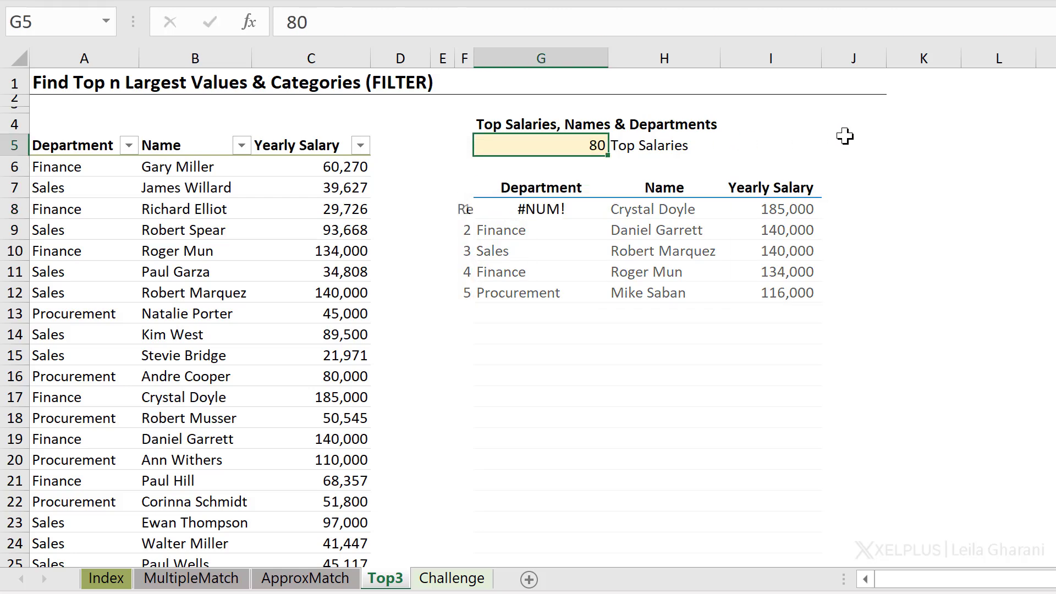
pyautogui.click(463, 205)
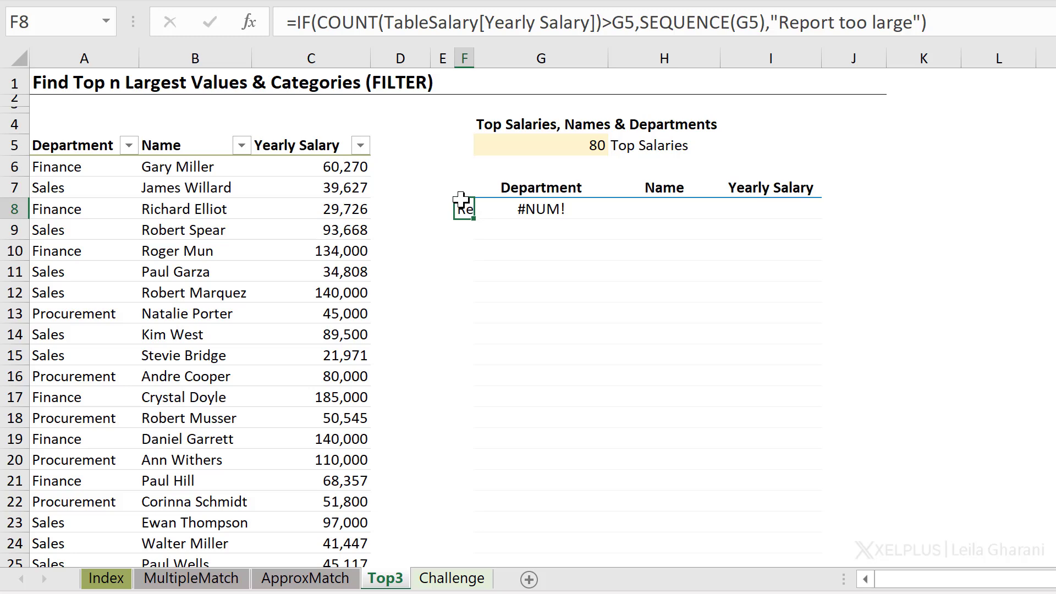
pyautogui.moveTo(478, 65); pyautogui.dragTo(568, 61)
pyautogui.click(635, 212)
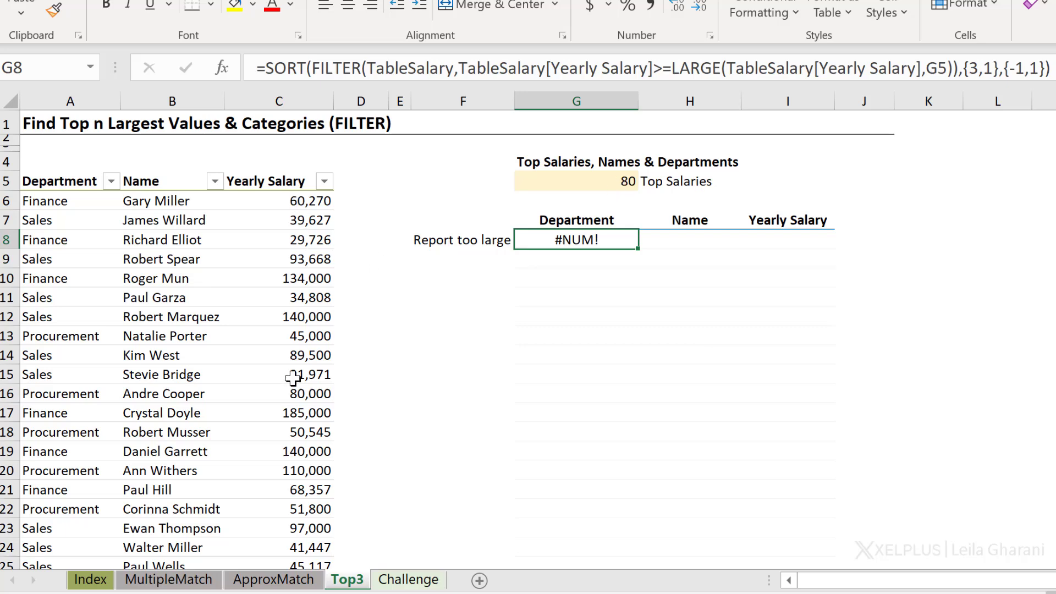
# Step: Wrap G8's SORT(FILTER(...)) formula in IFERROR so it shows "Please input smaller number"
pyautogui.click(264, 67)
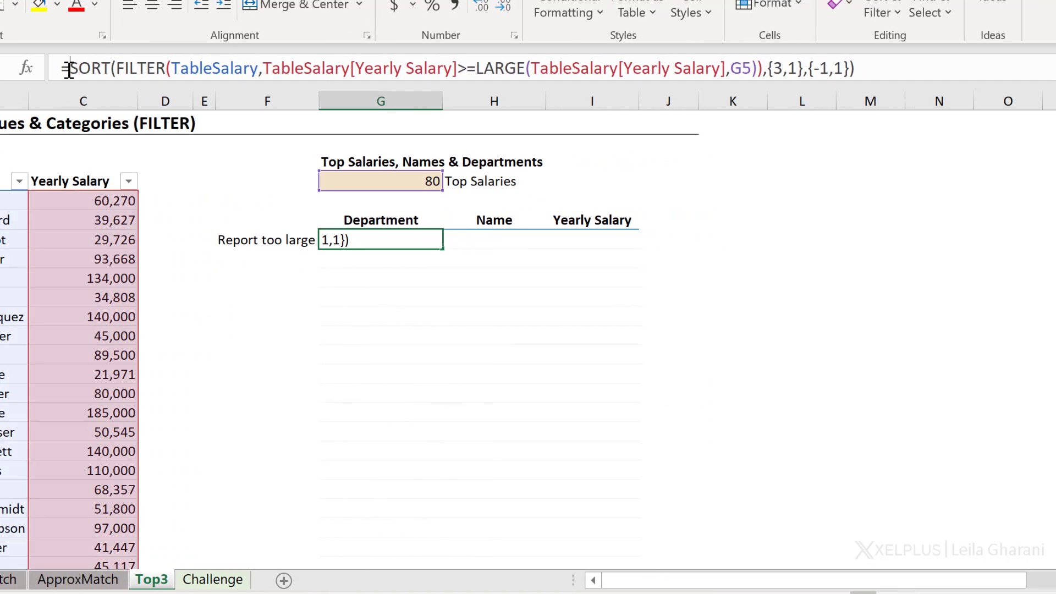
pyautogui.write('iferror(')
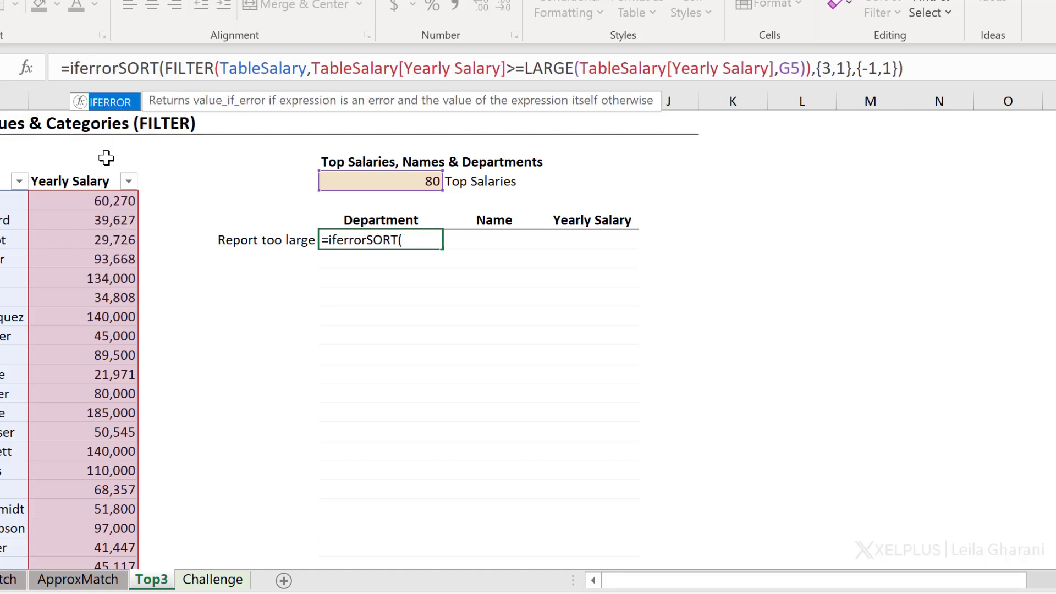
pyautogui.click(936, 66)
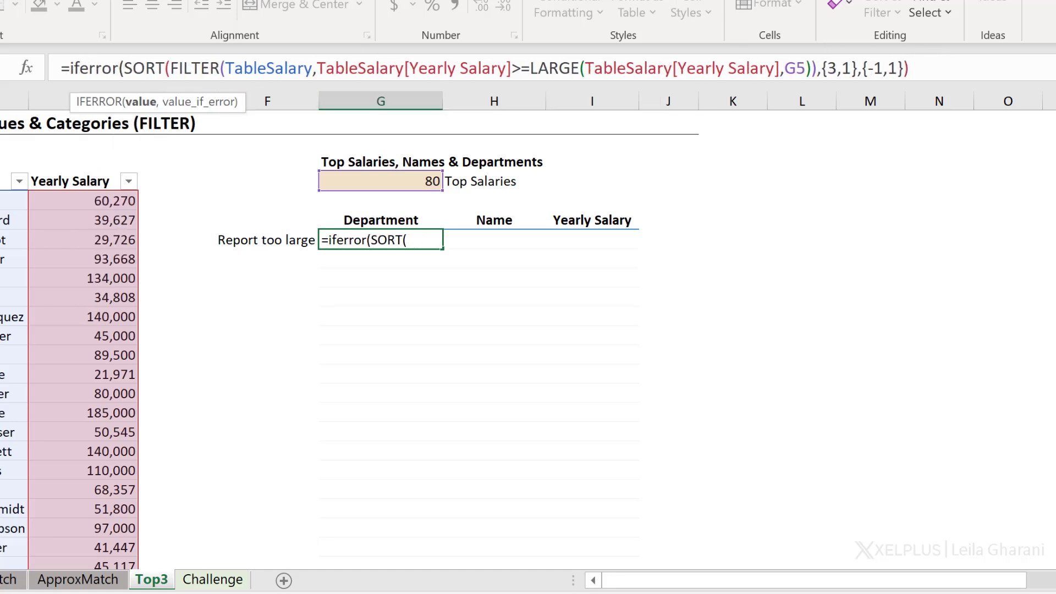
pyautogui.write(',"Please inp')
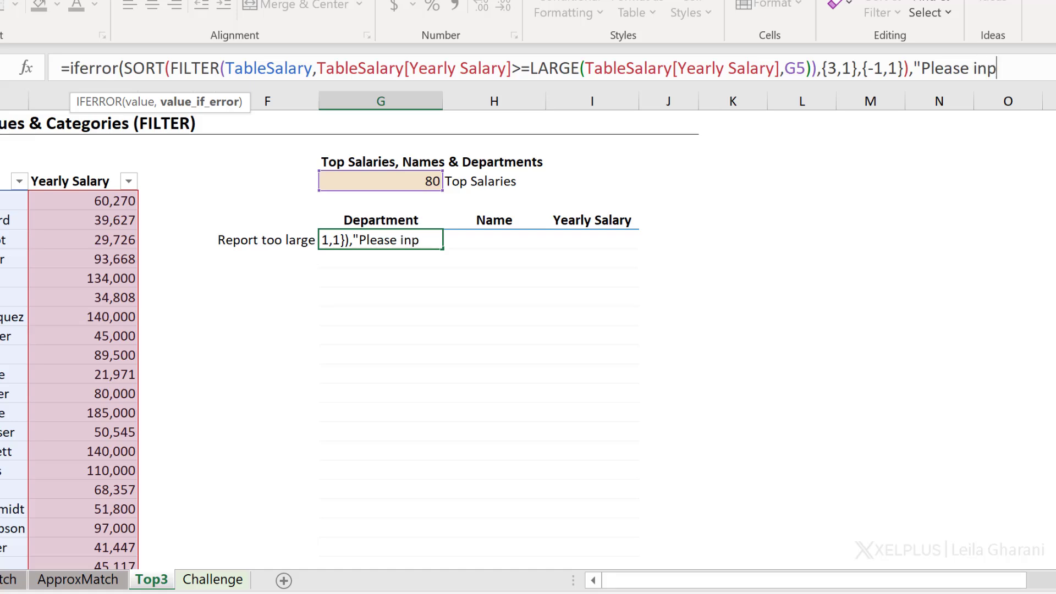
pyautogui.write('ut smaller number")')
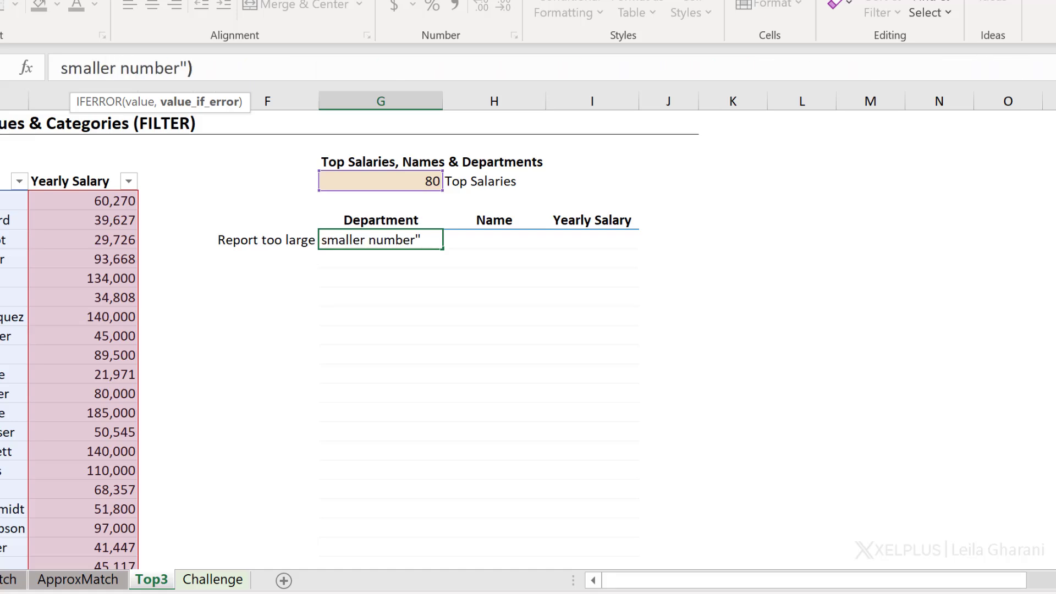
pyautogui.hotkey('ctrl', 'Return')
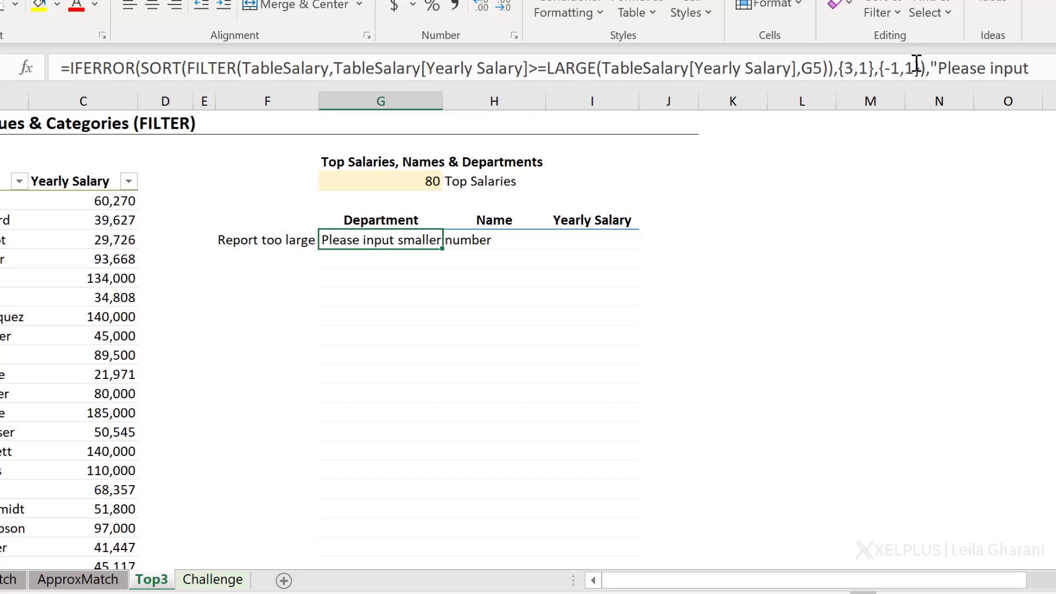
pyautogui.click(418, 182)
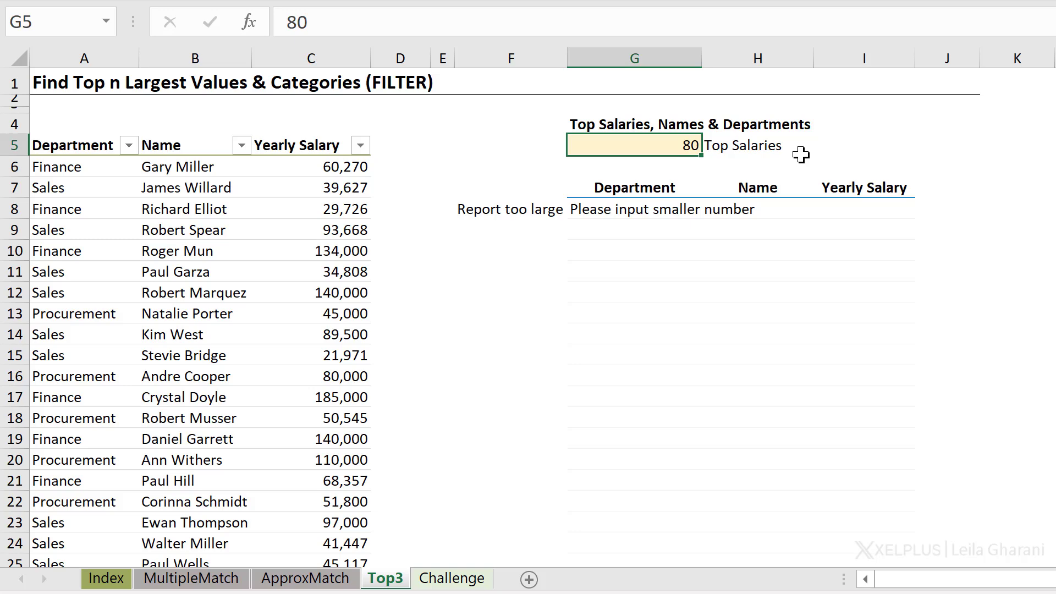
# Step: Set n in G5 to 20 and check the 20 ranked salaries, 185,000 down to 50,545
pyautogui.write('20')
pyautogui.hotkey('ctrl', 'Return')
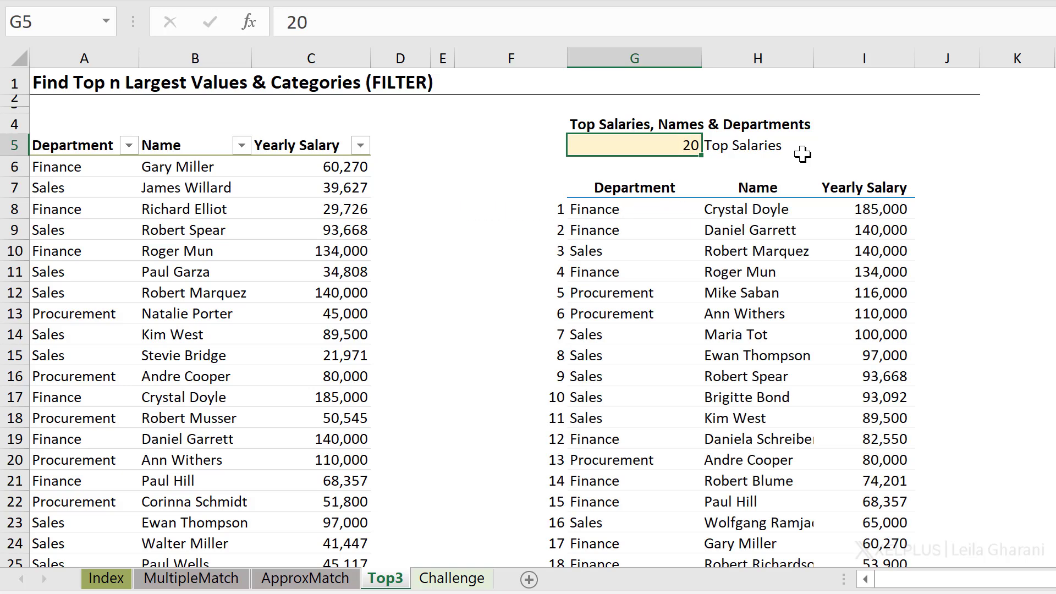
pyautogui.scroll(-4, 693, 271)
pyautogui.scroll(-2, 694, 270)
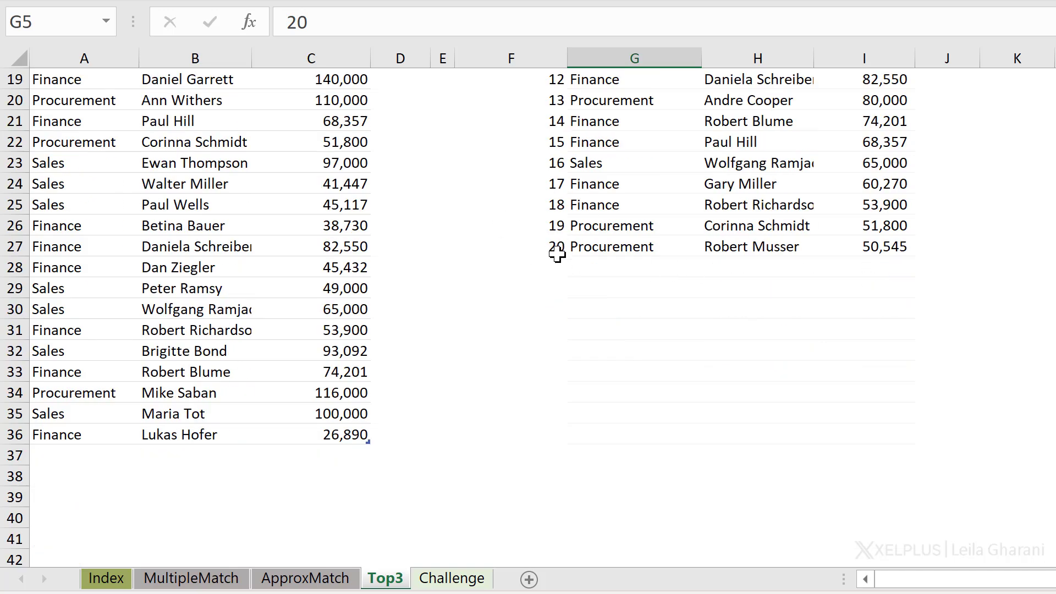
pyautogui.scroll(4, 685, 263)
pyautogui.click(537, 290)
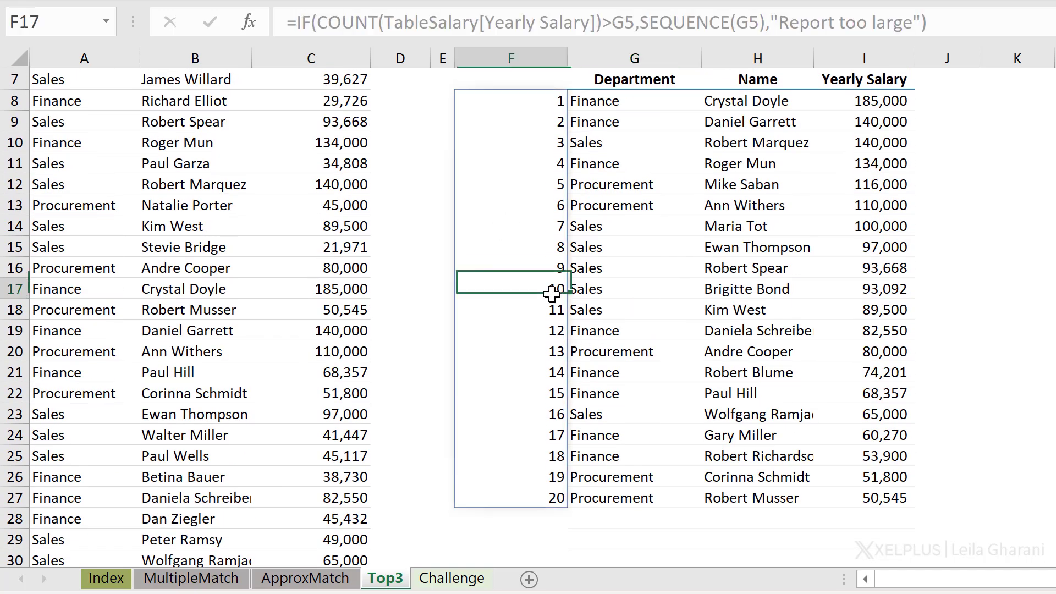